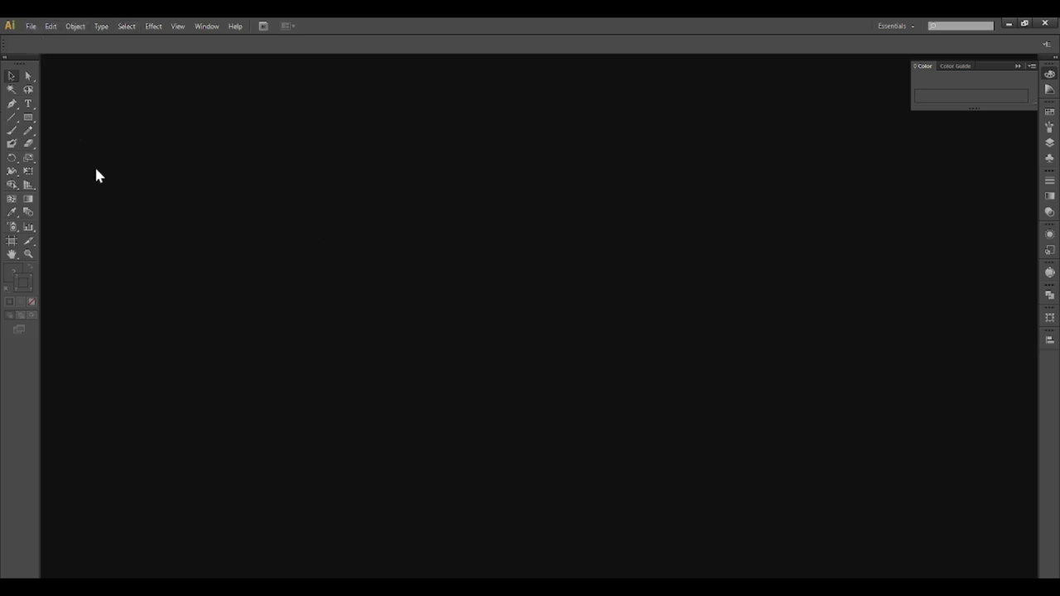
Step: Open Illustrator's File menu to begin a new document
left_click(31, 26)
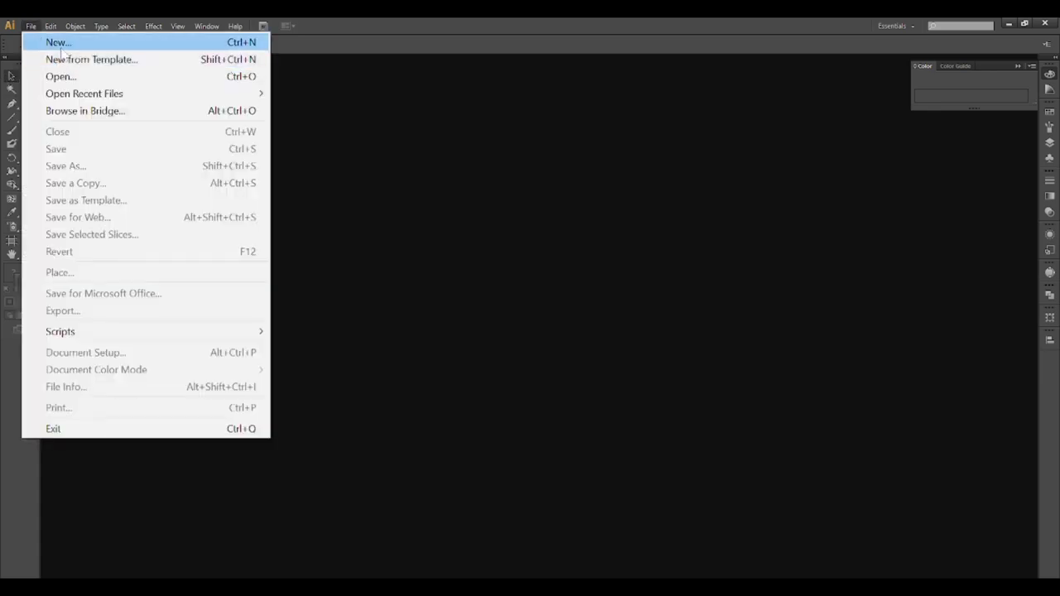
Step: Create an 18.2 × 25.7 cm B5 document named 'cara menambahkan Font'
left_click(110, 42)
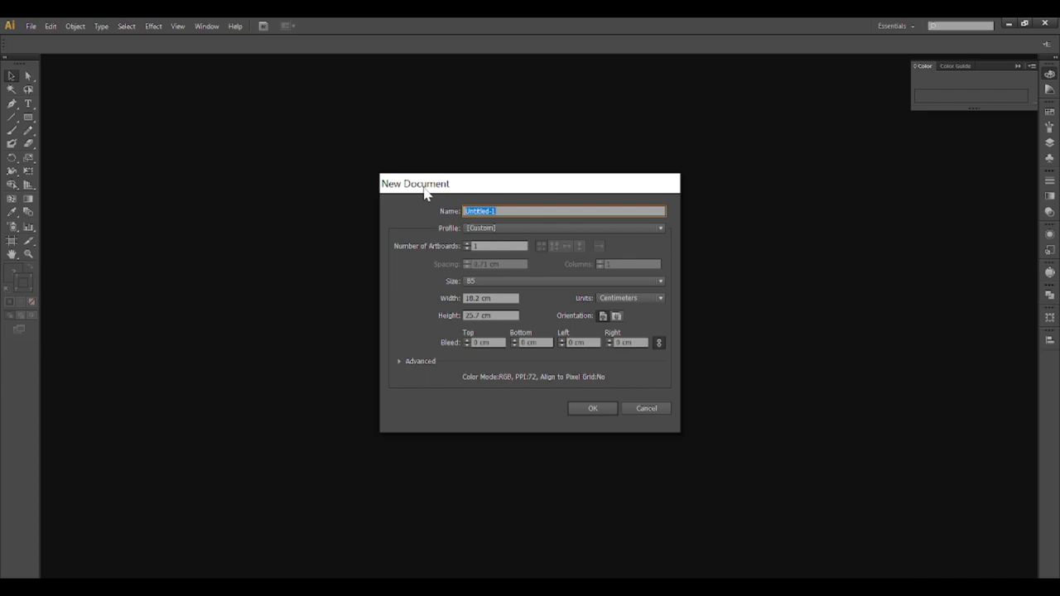
type("carat")
type(" me")
type("narikahkan")
type("nt")
key("BackSpace")
type("t")
key("Return")
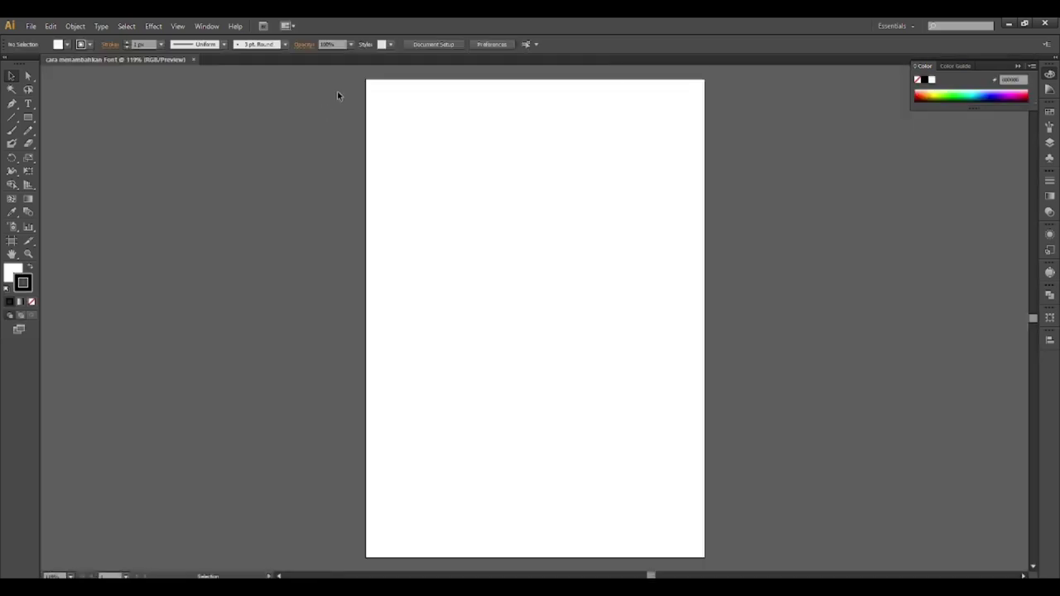
Step: Add a horizontal text line 'cara menambahkan font' near the page's top left
key("alt")
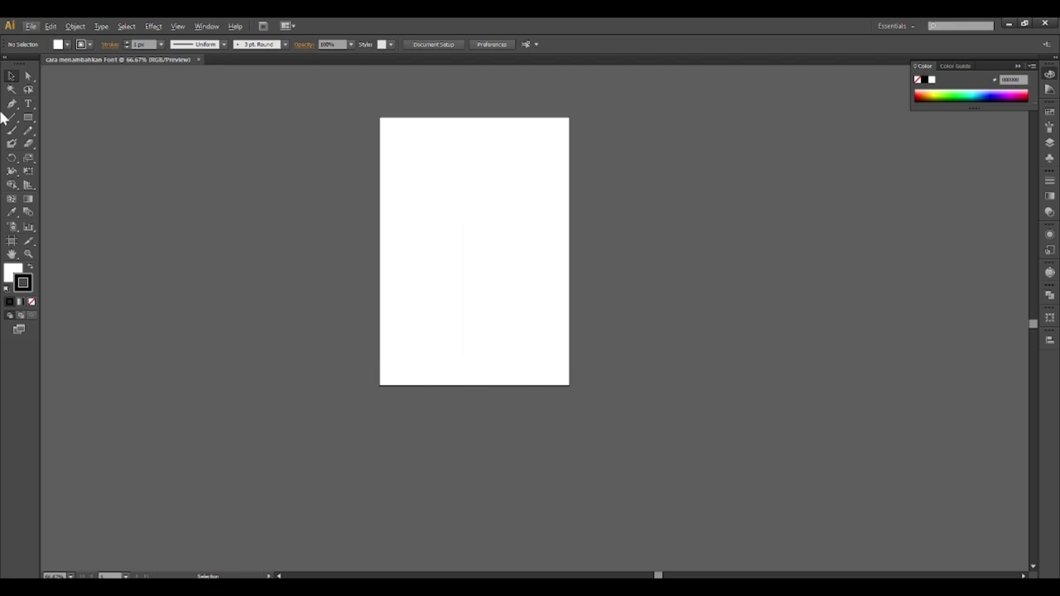
left_click_drag(30, 104, 77, 110)
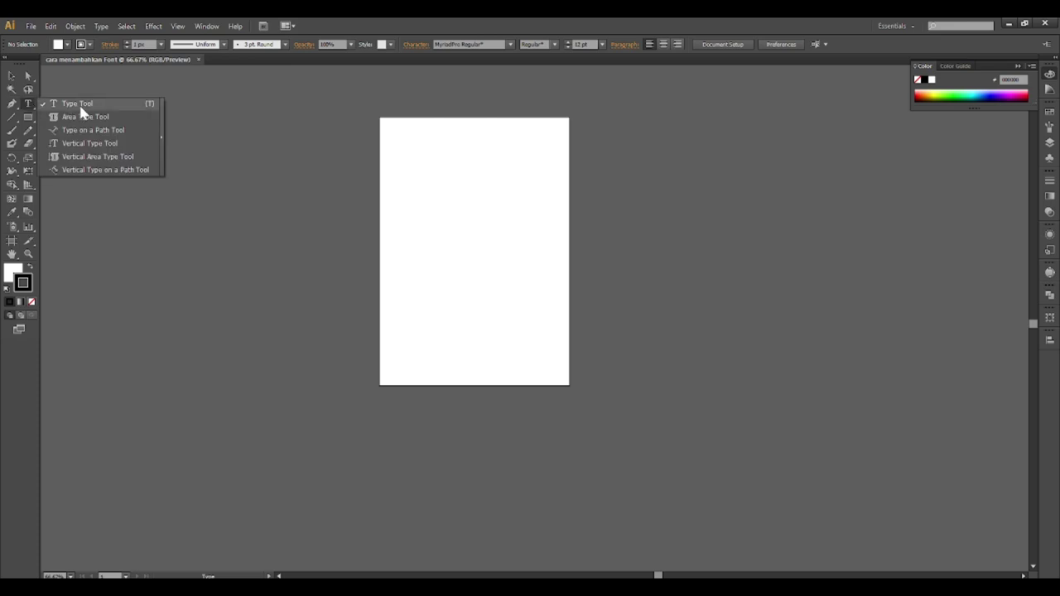
left_click(80, 105)
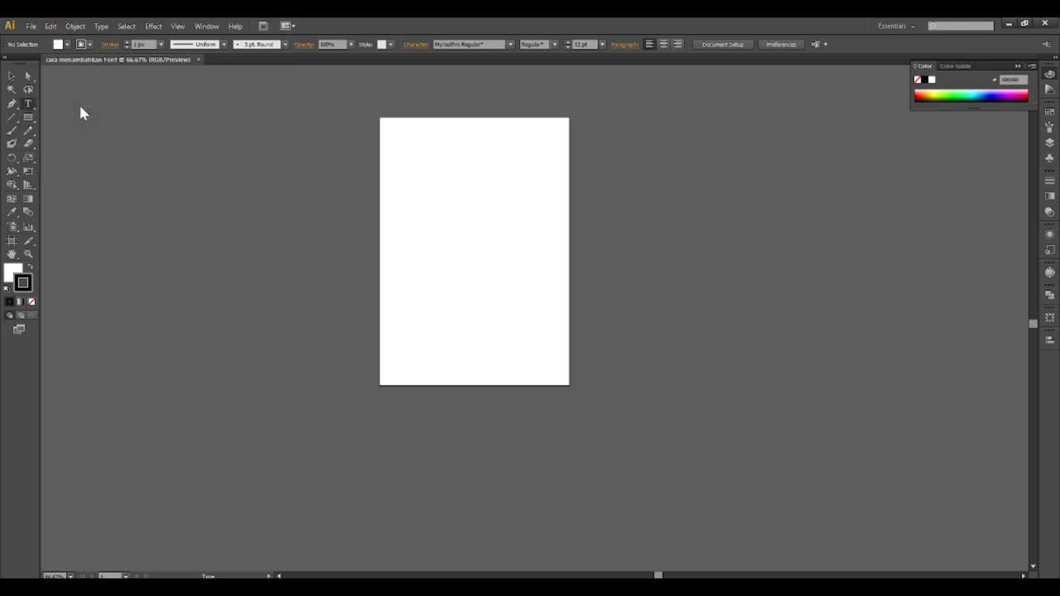
left_click(403, 168)
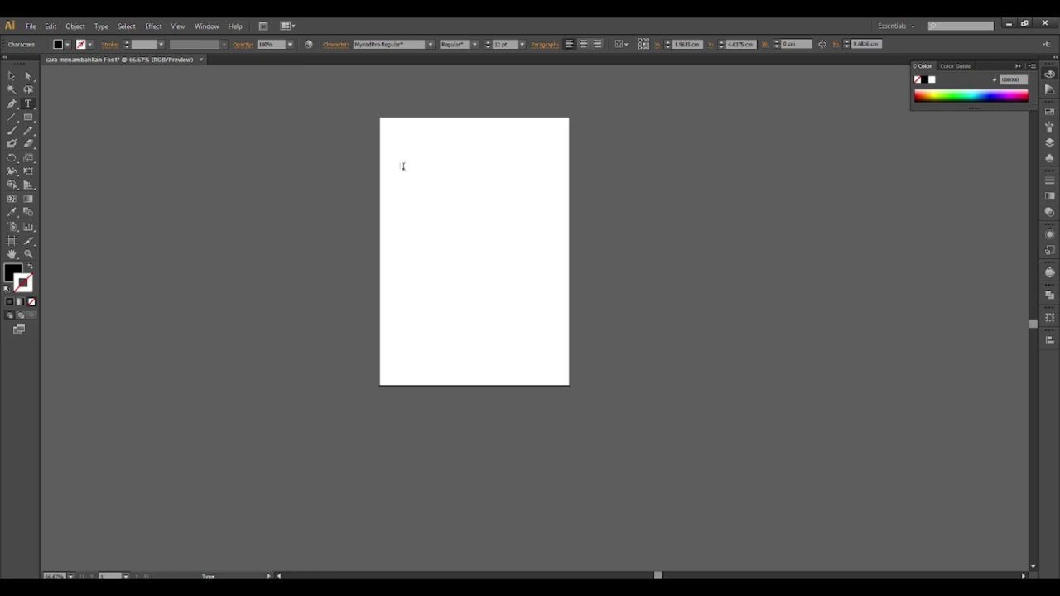
type("A")
type("B")
type("t")
left_click(28, 77)
Step: Scale the text line up to headline size, move it lower, and zoom in
key("v")
left_click(438, 166)
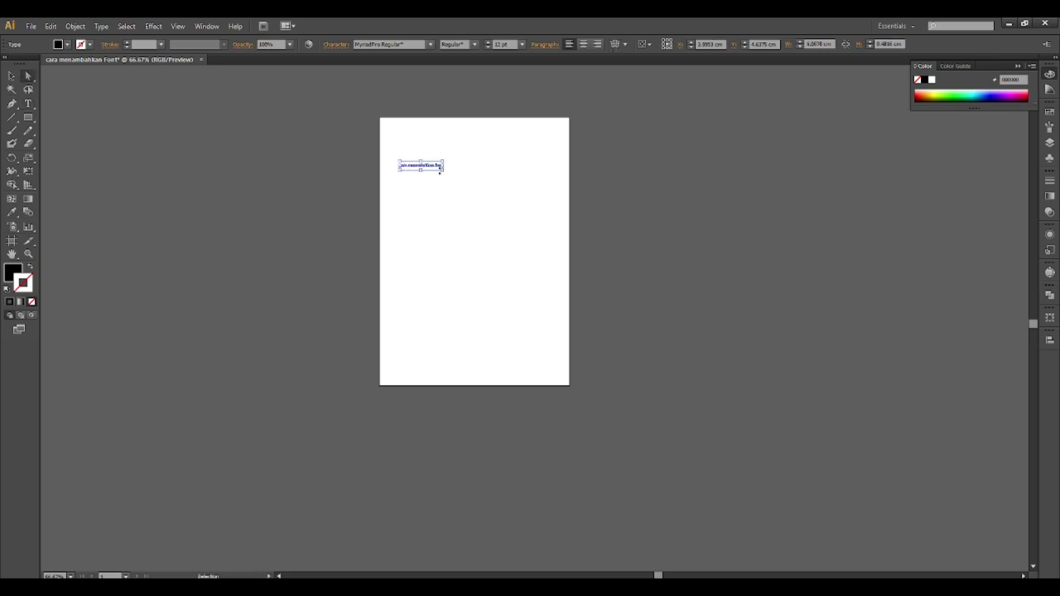
left_click_drag(443, 170, 535, 250)
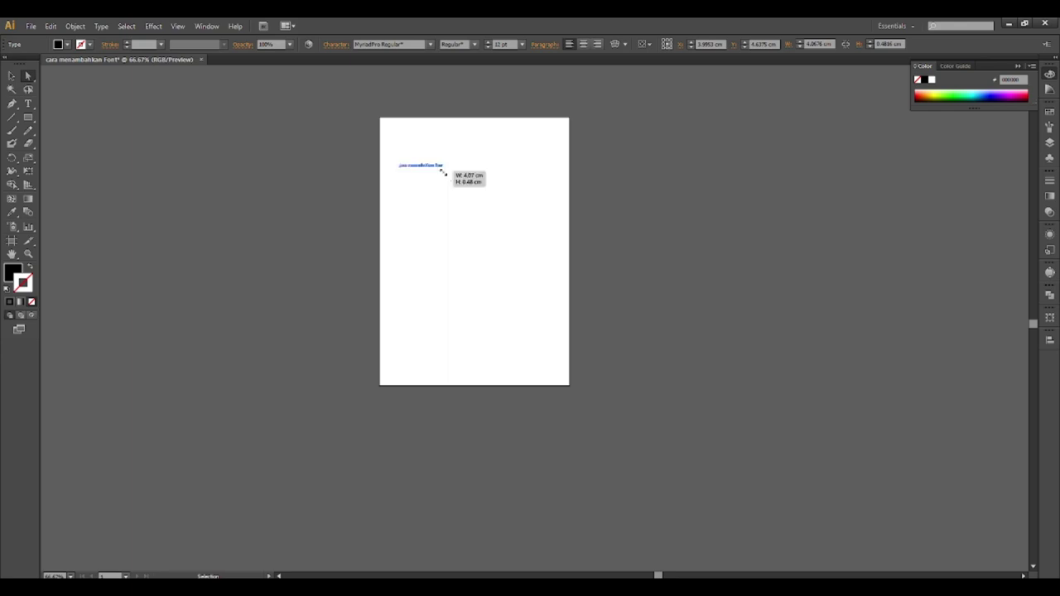
mouse_move(435, 178)
left_mouse_down()
mouse_move(492, 235)
mouse_move(456, 234)
left_mouse_up()
key("ctrl+equal")
key("ctrl+equal")
key("ctrl+equal")
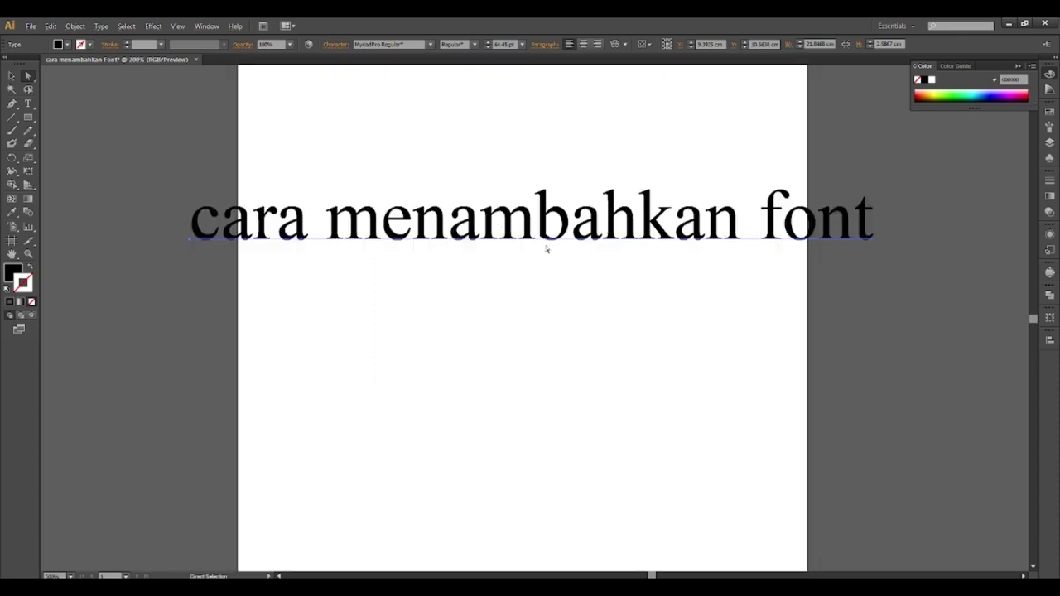
Step: Shrink the text line to fit the page width and nudge it upward
left_click_drag(875, 263, 833, 254)
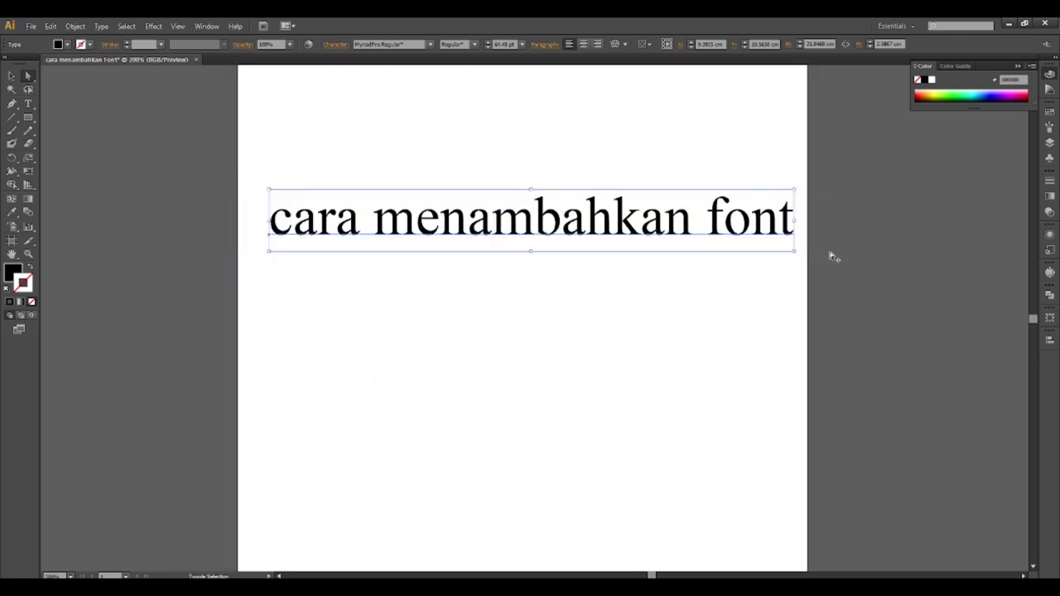
left_click(608, 294)
scroll(511, 226, "up", 2)
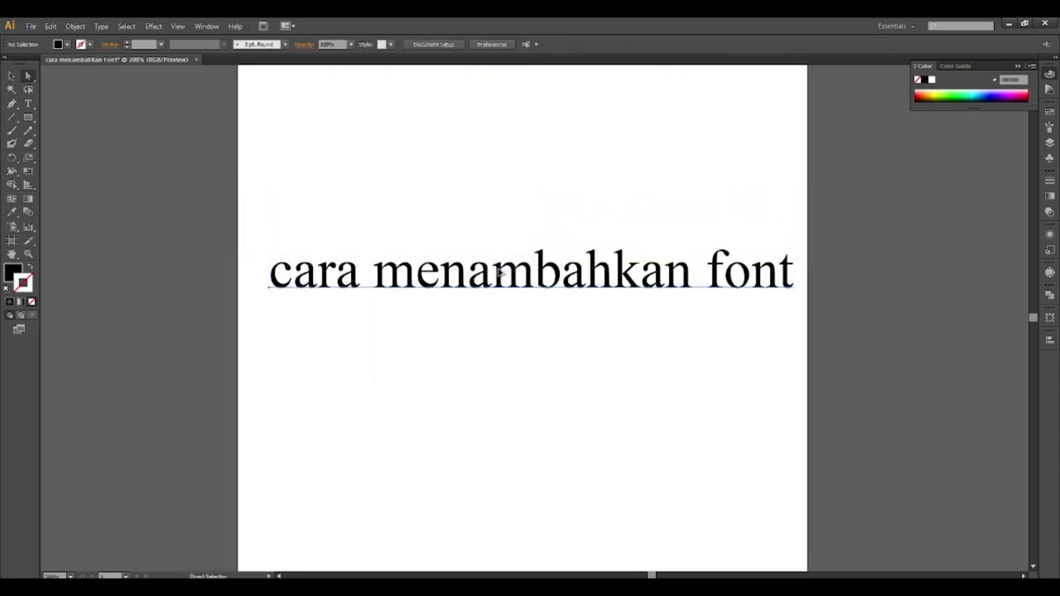
mouse_move(495, 273)
left_mouse_down()
mouse_move(474, 171)
mouse_move(470, 220)
mouse_move(485, 264)
left_mouse_up()
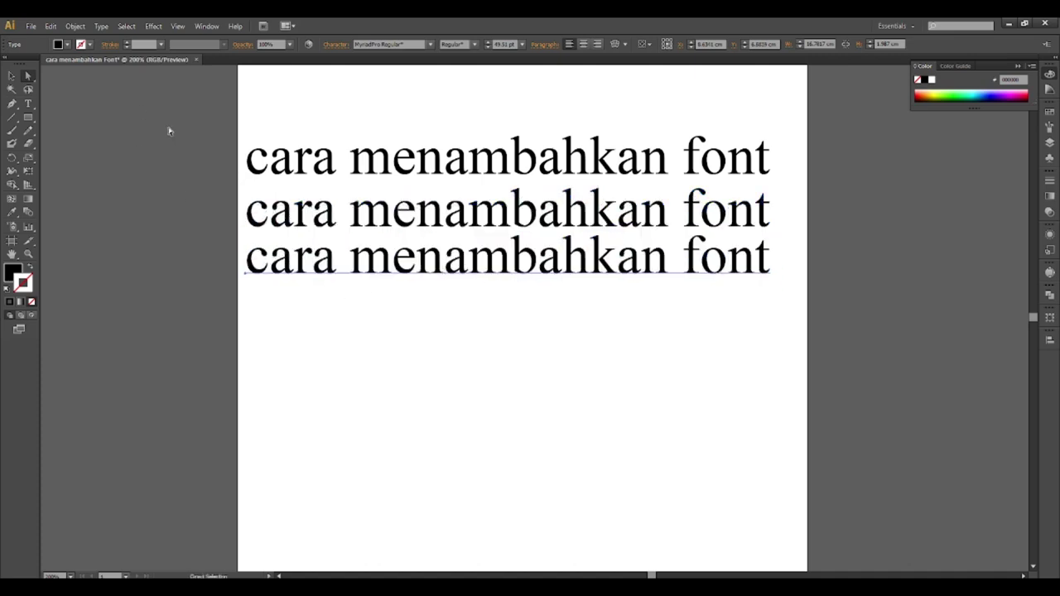
Step: Centre the three stacked text lines, delete the extra copy, and select the top line
left_click_drag(169, 131, 779, 327)
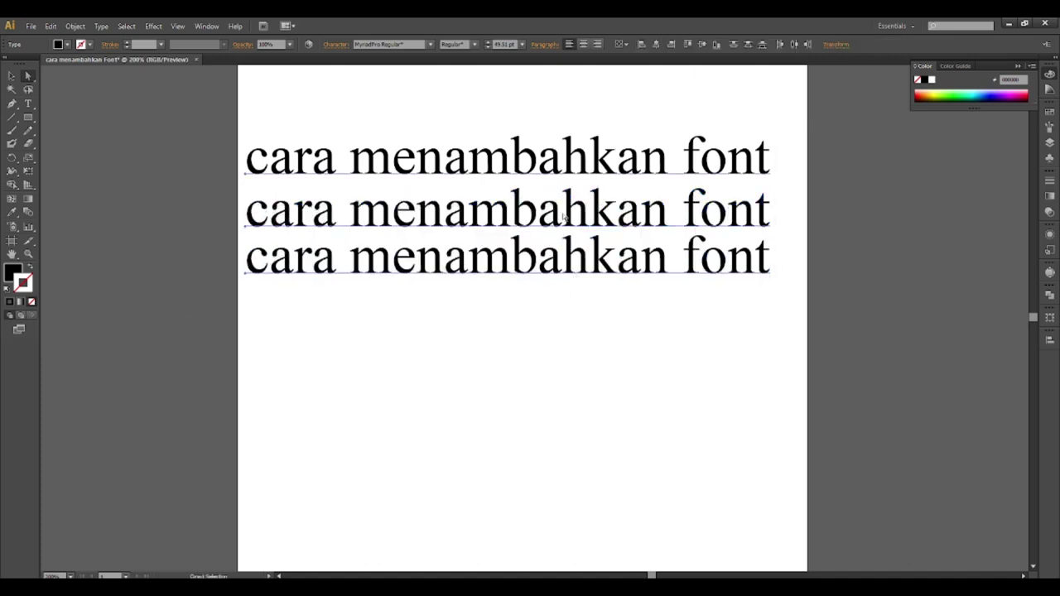
left_click_drag(563, 217, 588, 222)
left_click(557, 303)
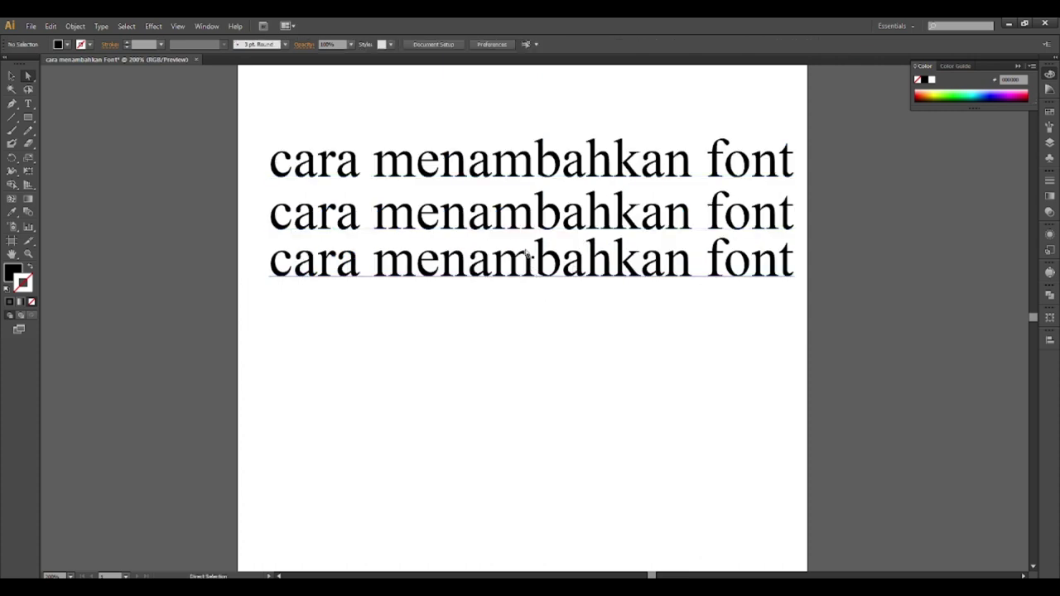
left_click_drag(523, 217, 554, 401)
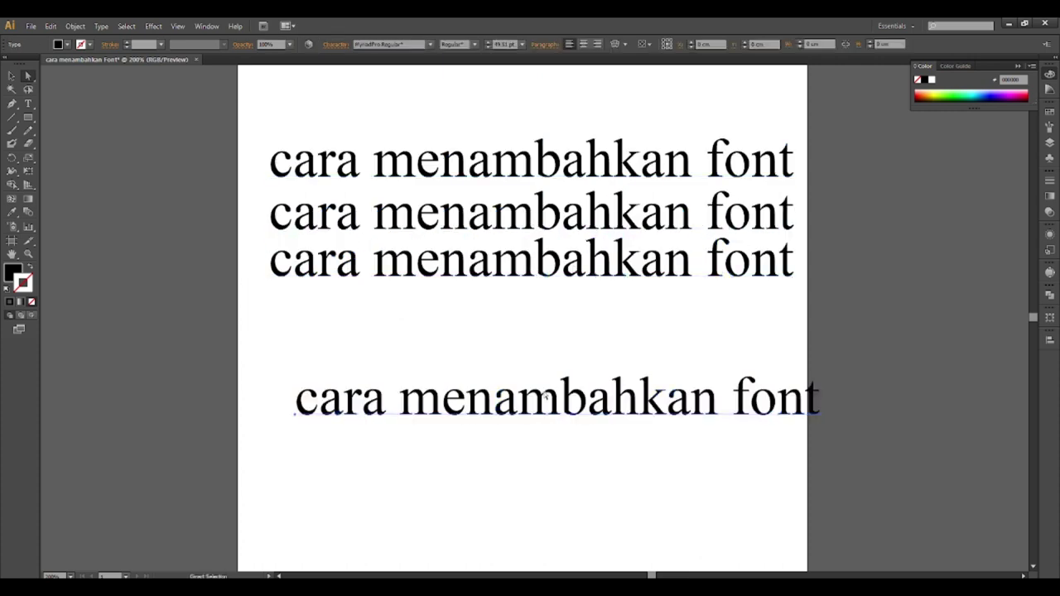
key("Delete")
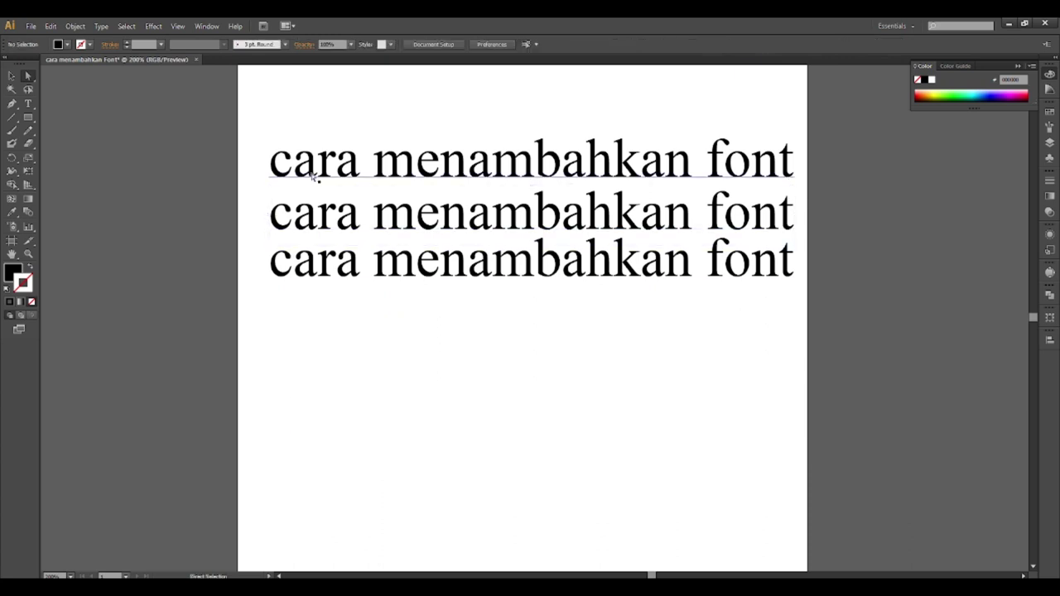
left_click(359, 178)
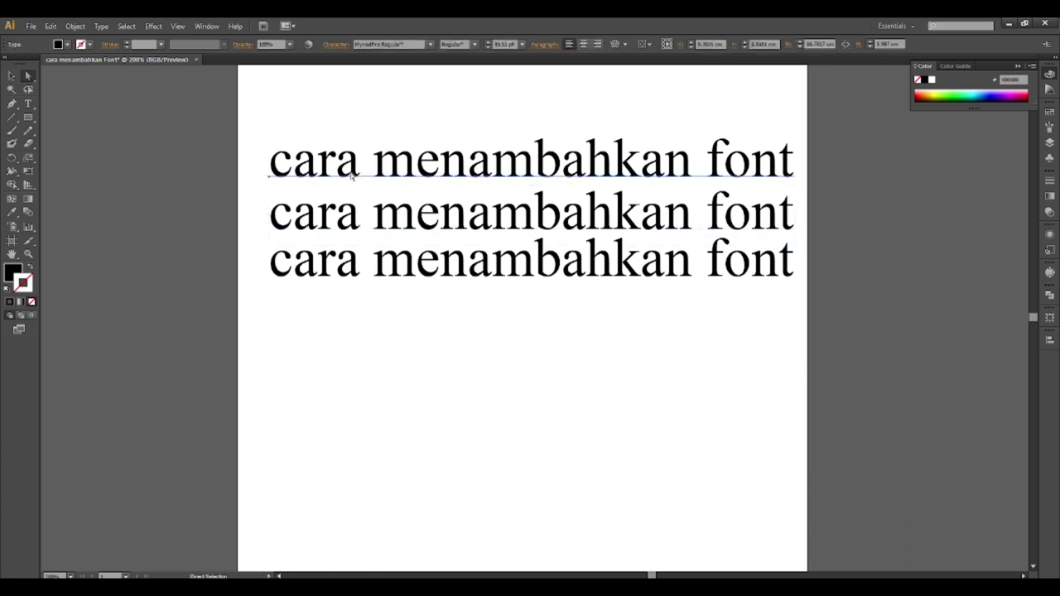
left_click(419, 259, "shift")
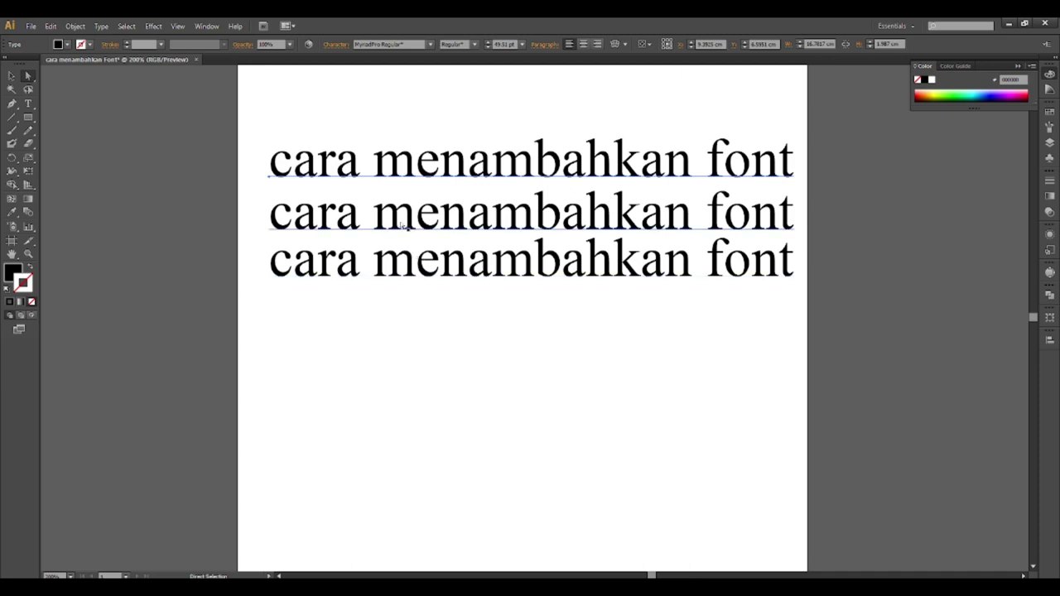
Step: Set the top line in Berlin Sans FB Demi Bold, shifted left and narrowed to fit
right_click(480, 173)
mouse_move(513, 219)
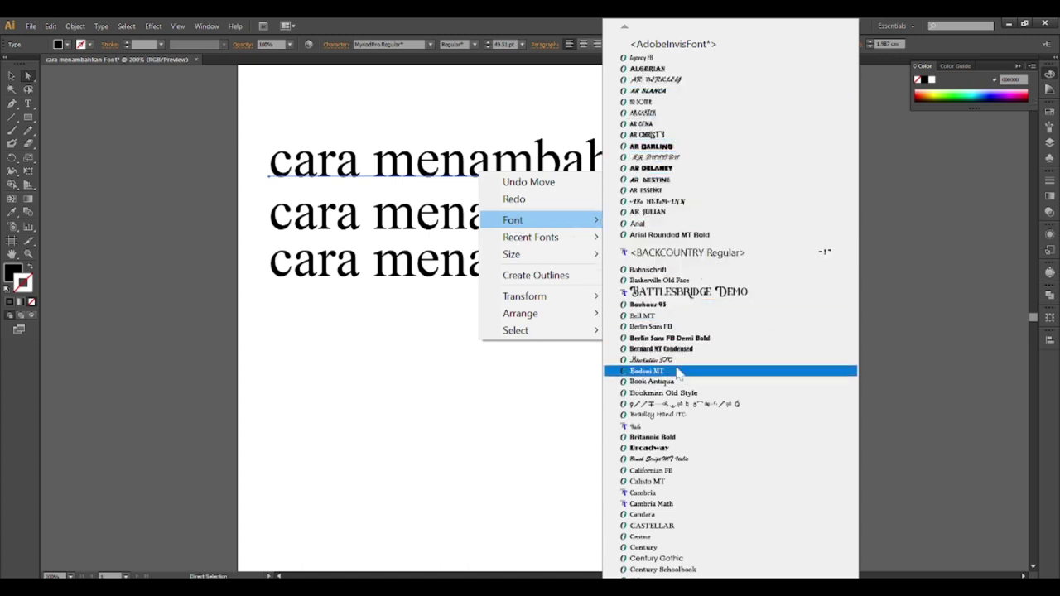
left_click(680, 339)
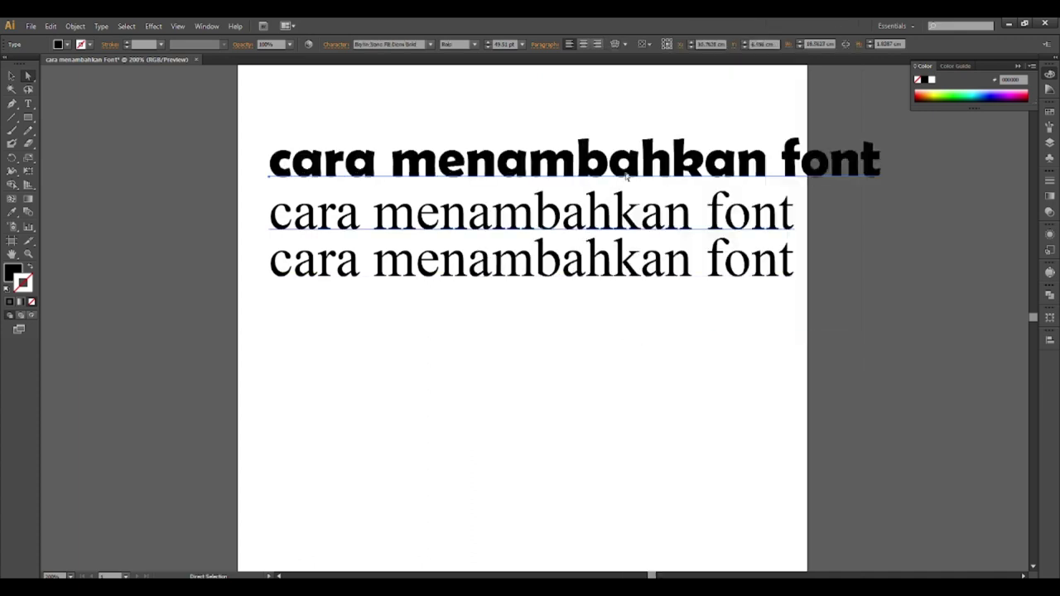
left_click_drag(627, 177, 588, 187)
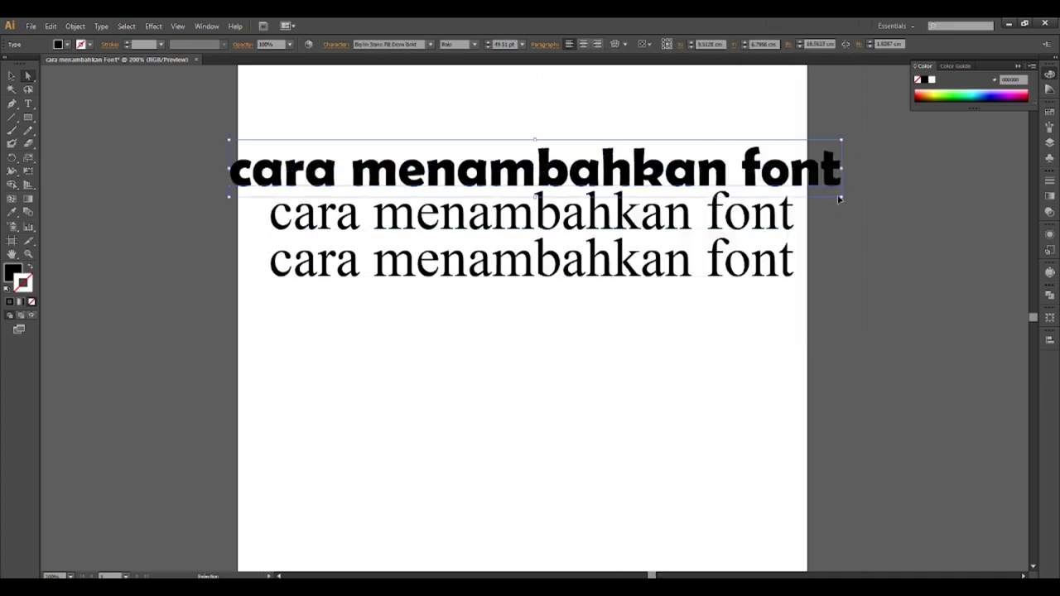
left_click_drag(839, 199, 810, 197)
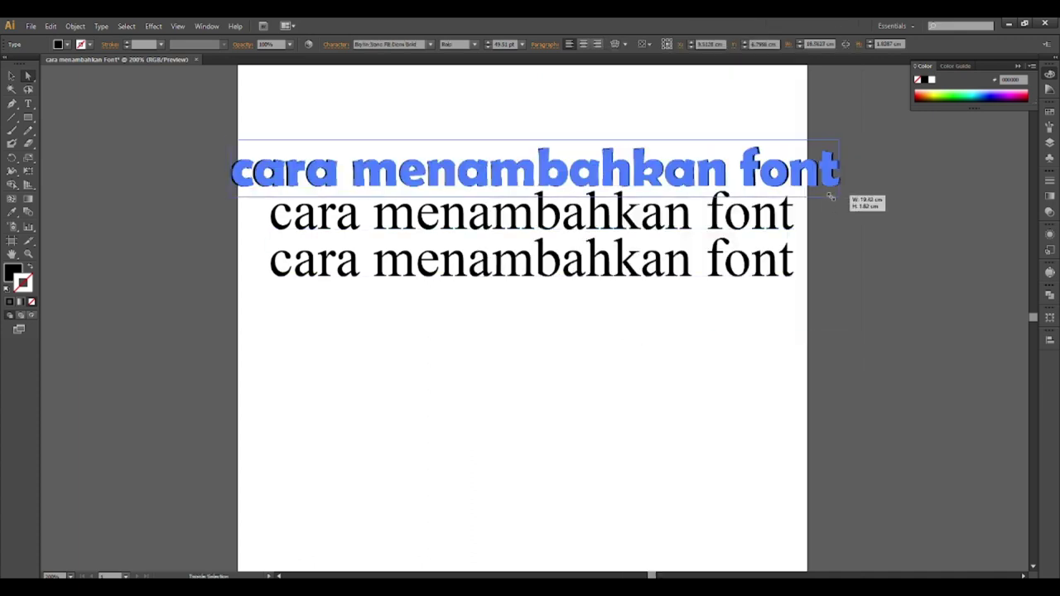
left_click(698, 357)
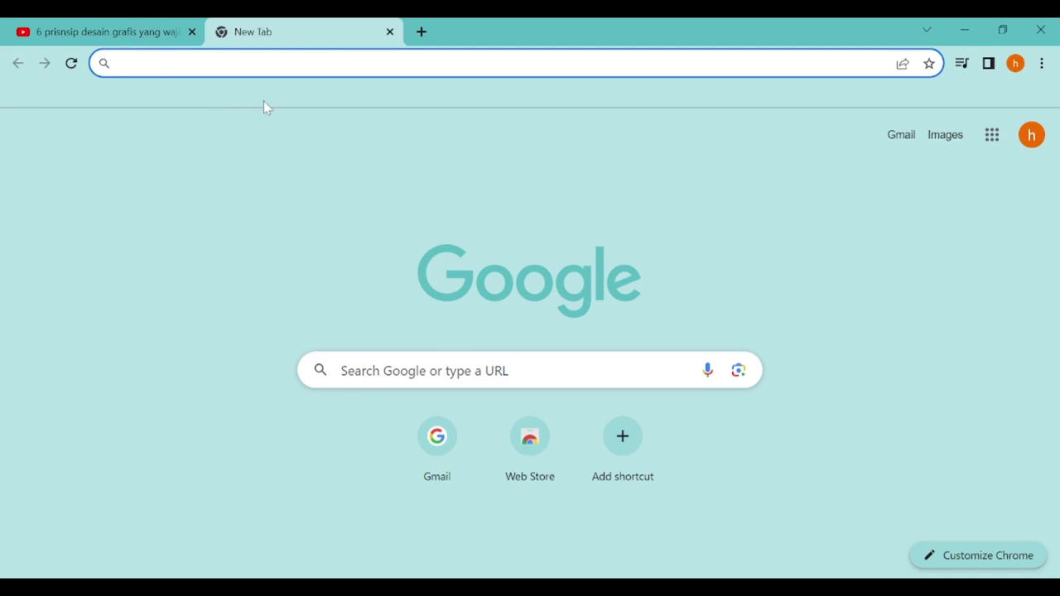
Step: Search 'dafafont' in Chrome to reach the dafont.com font site
type("dafa")
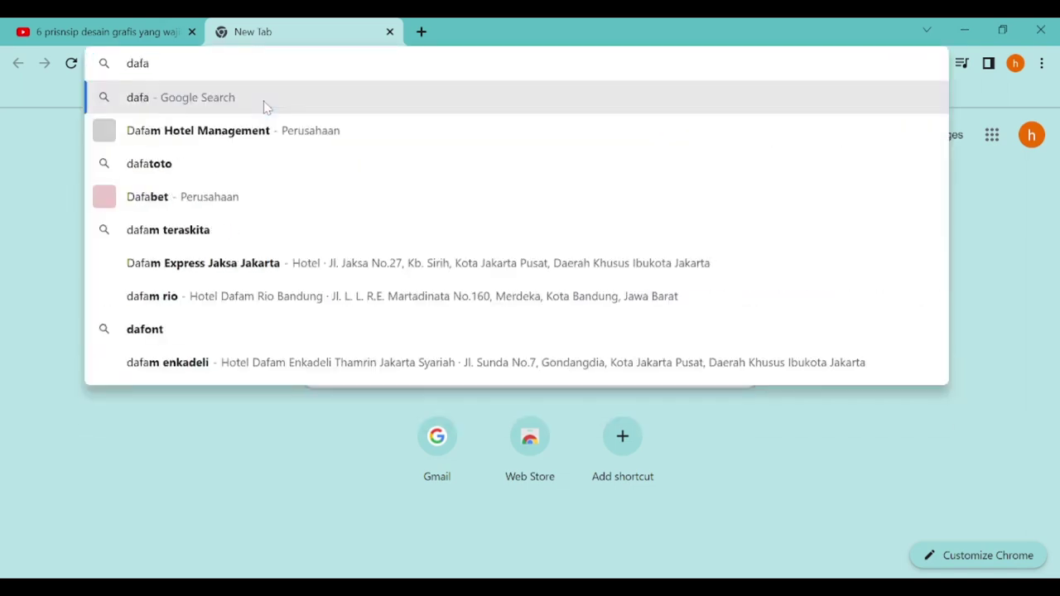
type("font")
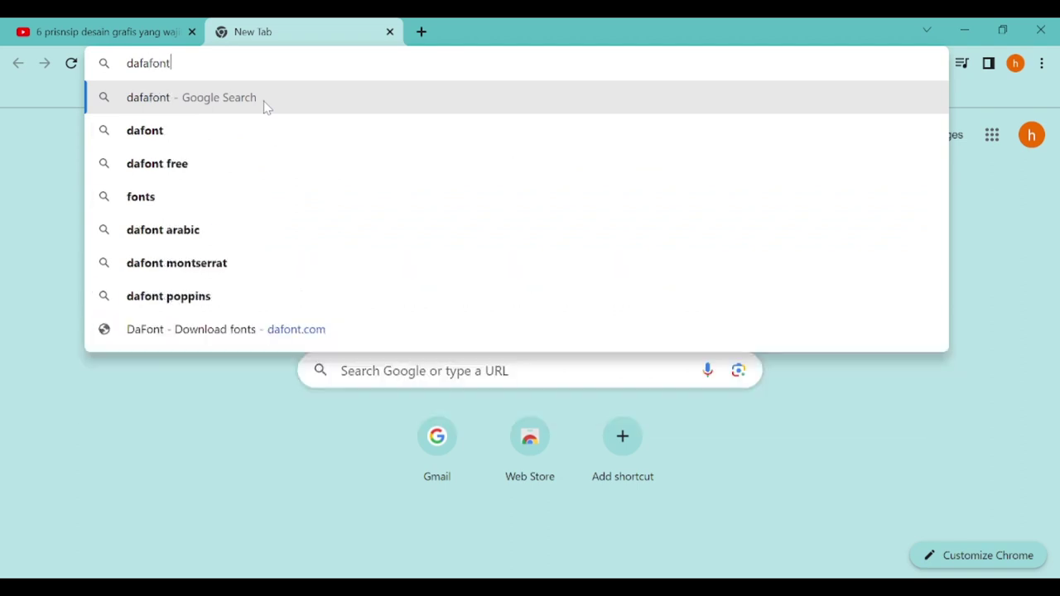
key("Return")
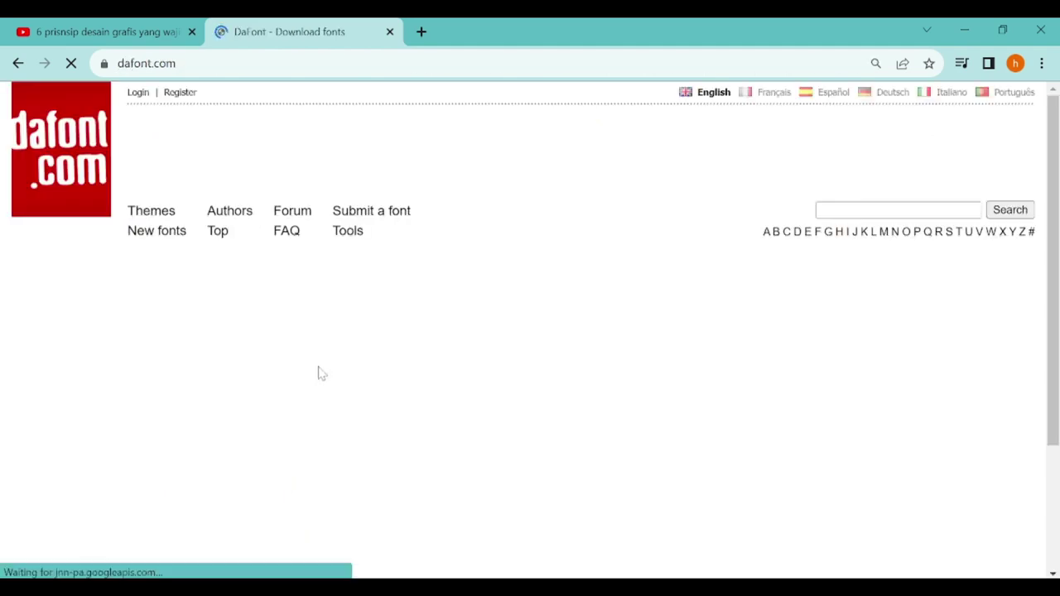
Step: Find Mars Brands in the Serif list, download mars_brands.zip, and open it
scroll(321, 372, "down", 1)
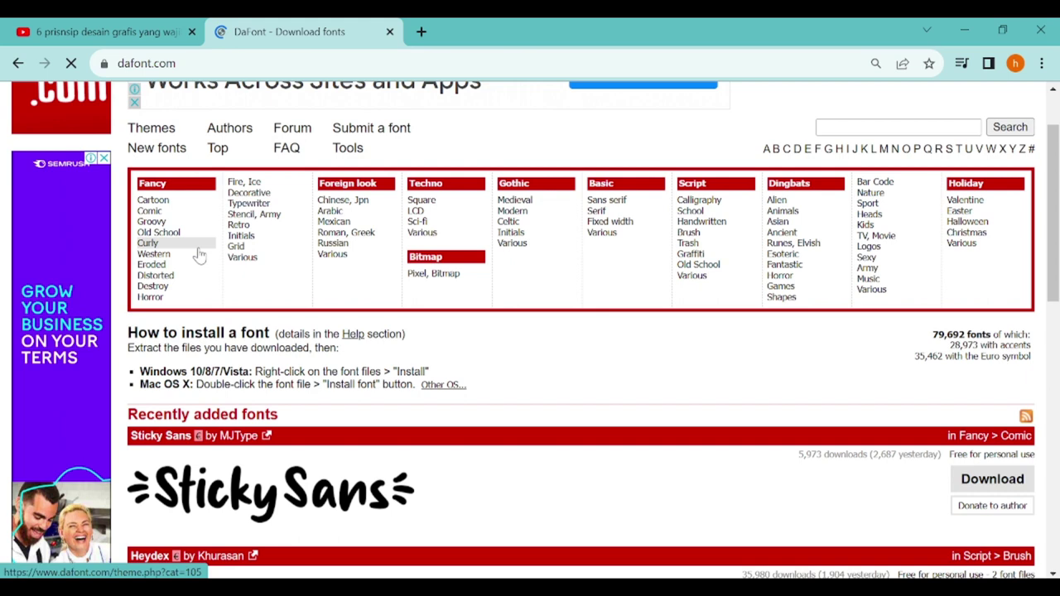
scroll(198, 256, "down", 3)
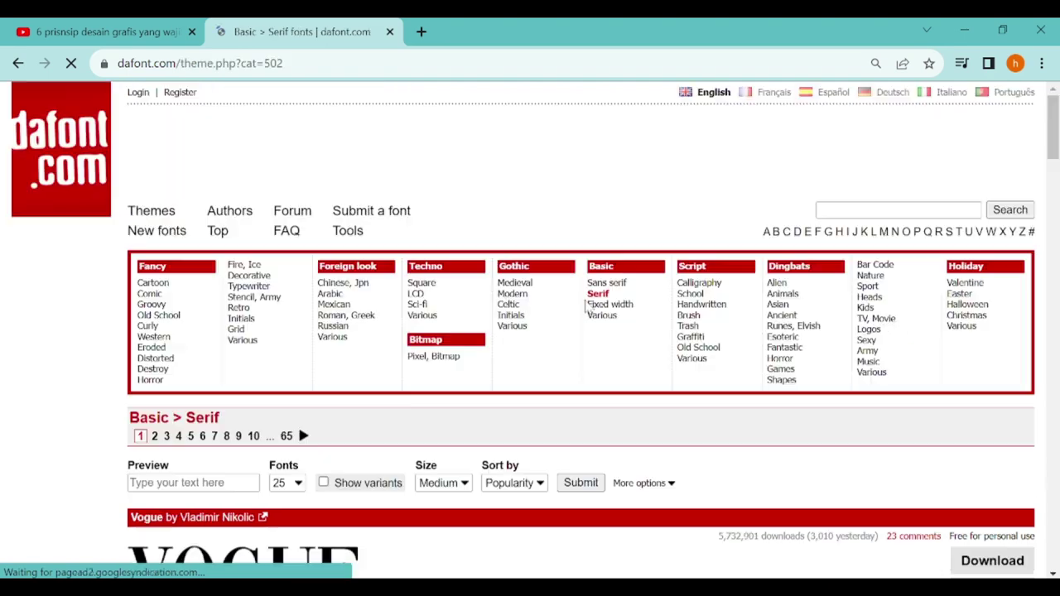
scroll(470, 350, "down", 2)
scroll(468, 351, "down", 2)
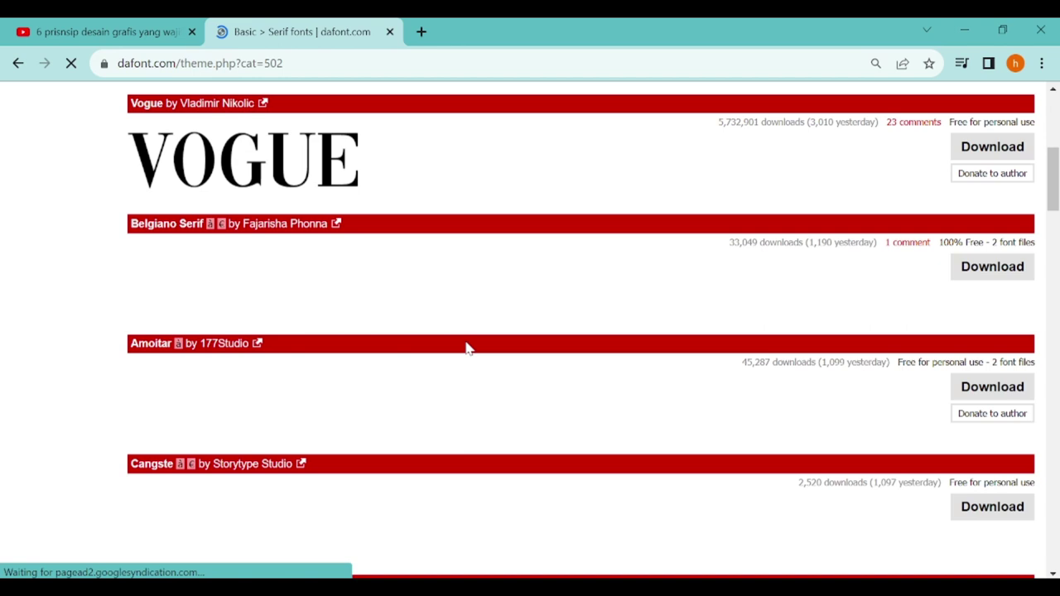
scroll(467, 348, "down", 2)
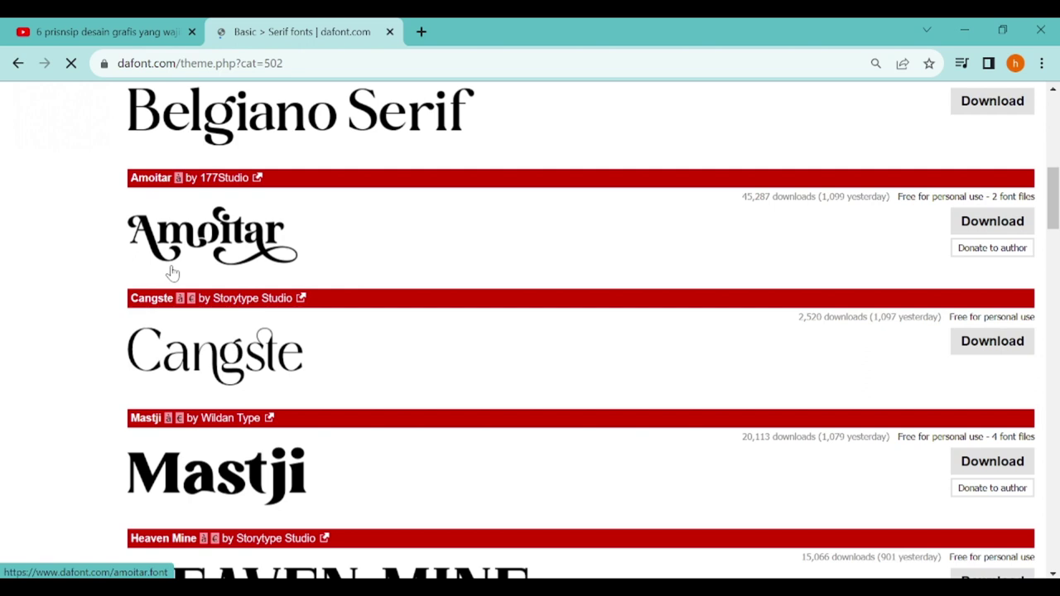
scroll(172, 271, "down", 5)
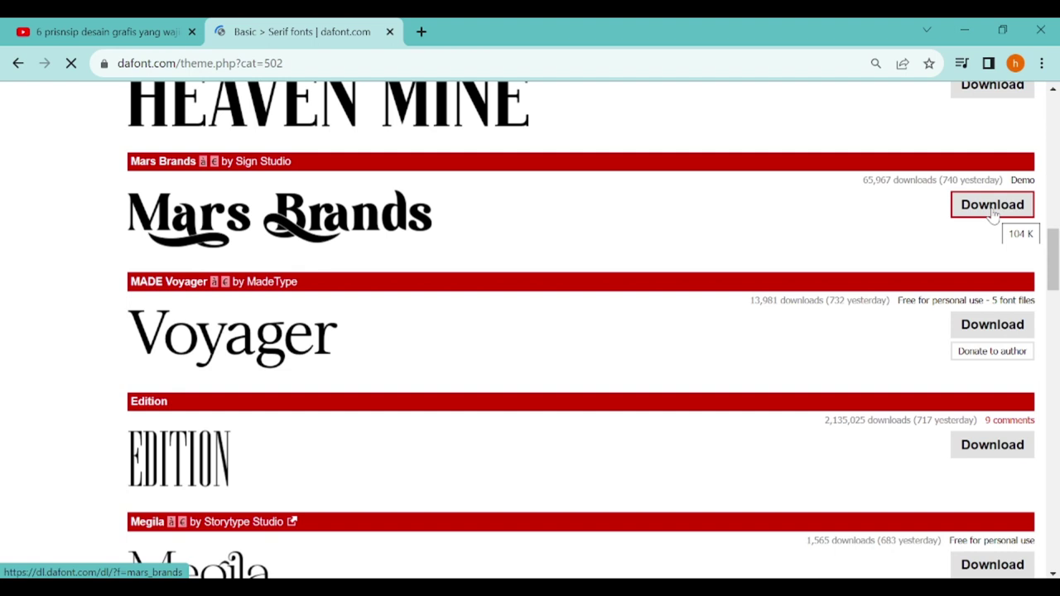
left_click(993, 214)
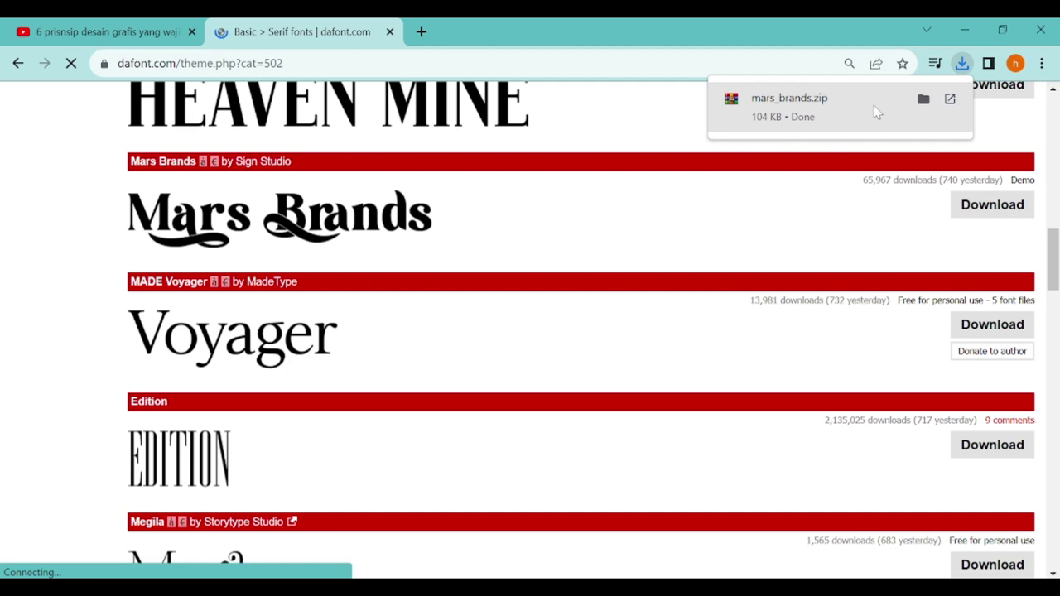
left_click(877, 112)
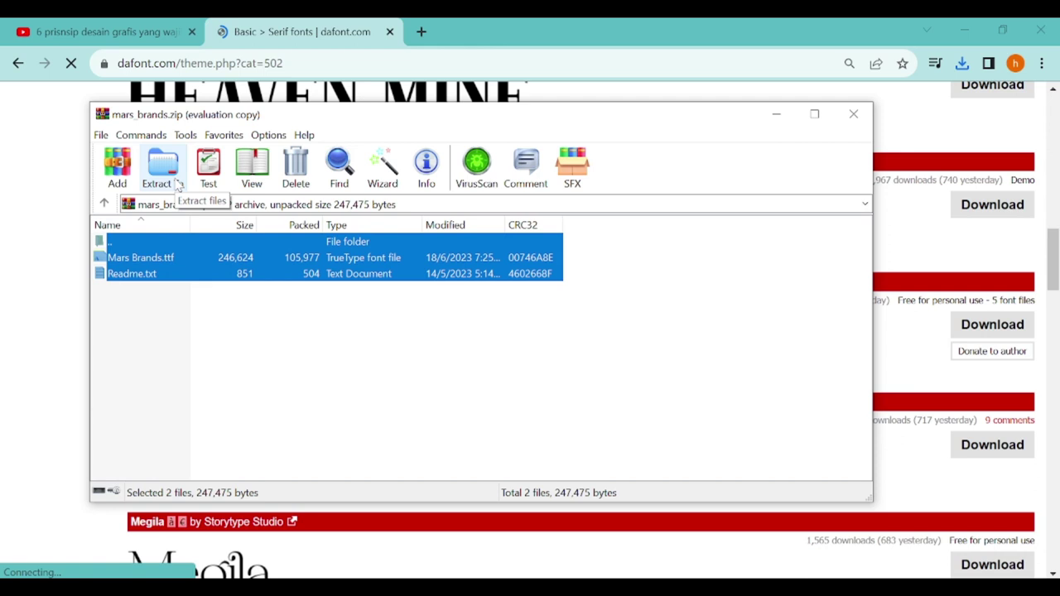
Step: Extract mars_brands.zip into a mars_brands folder in Downloads
left_click(776, 114)
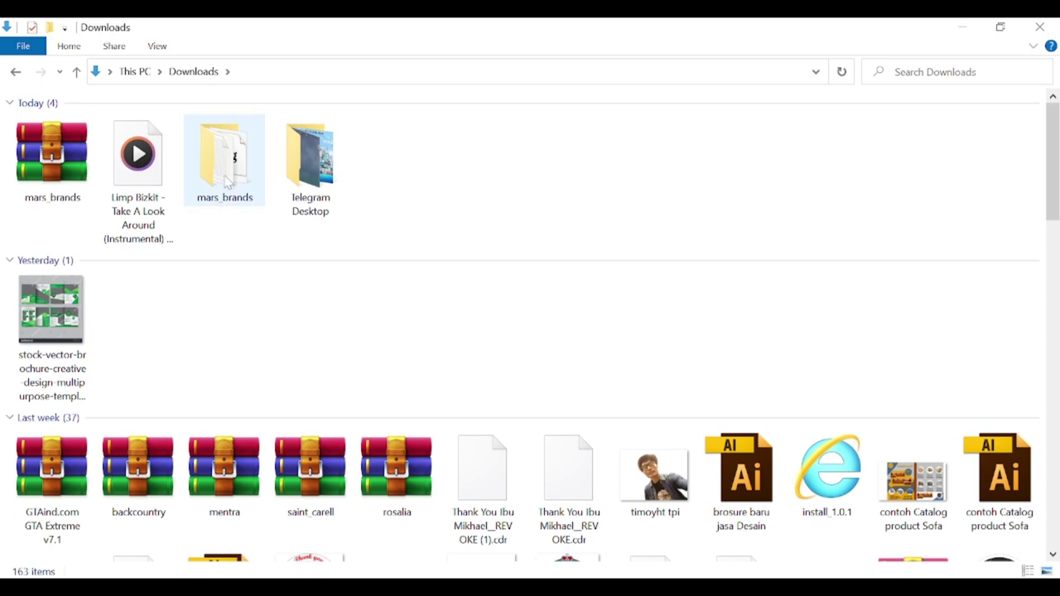
mouse_move(224, 157)
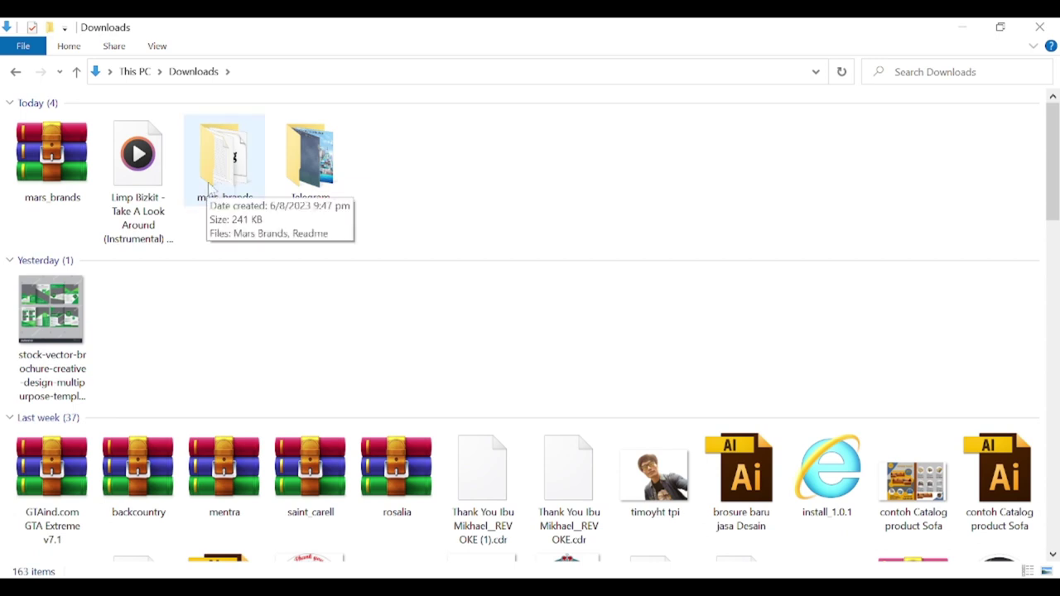
Step: Install Mars Brands Regular from the mars_brands folder, then return to Illustrator
double_click(211, 189)
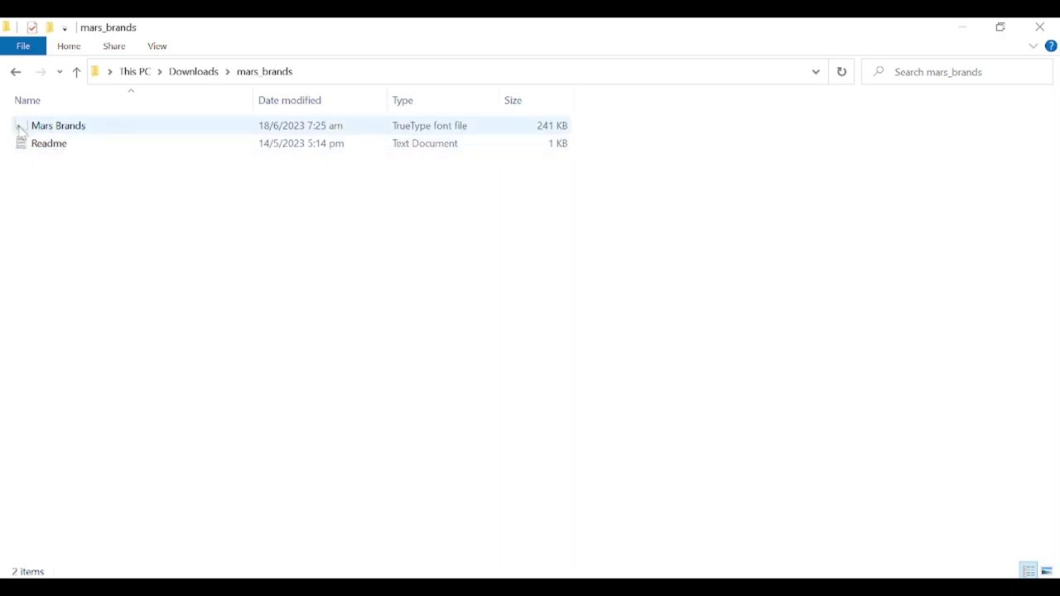
double_click(54, 129)
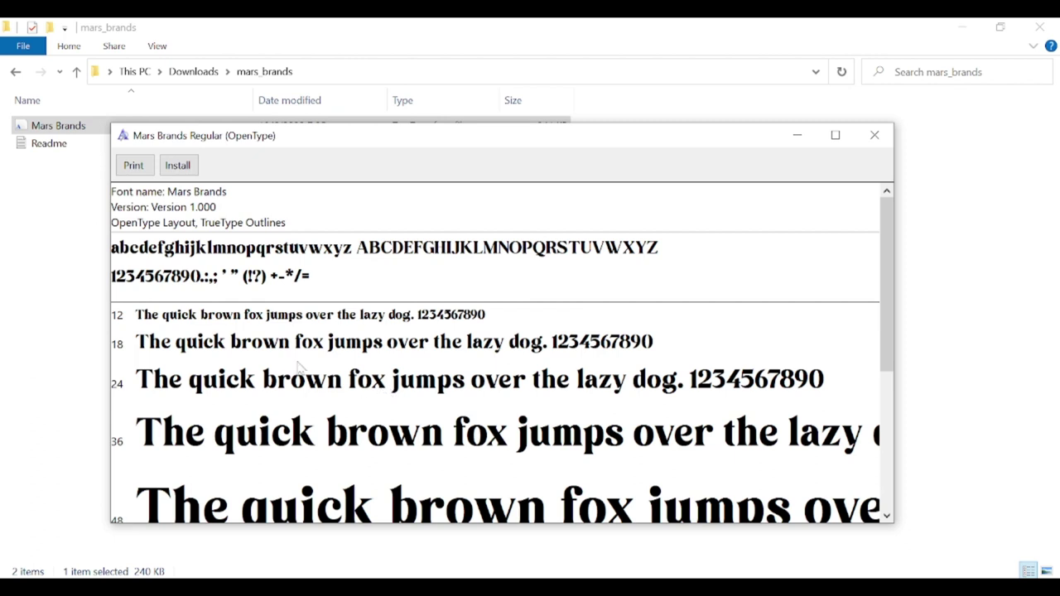
left_click(177, 166)
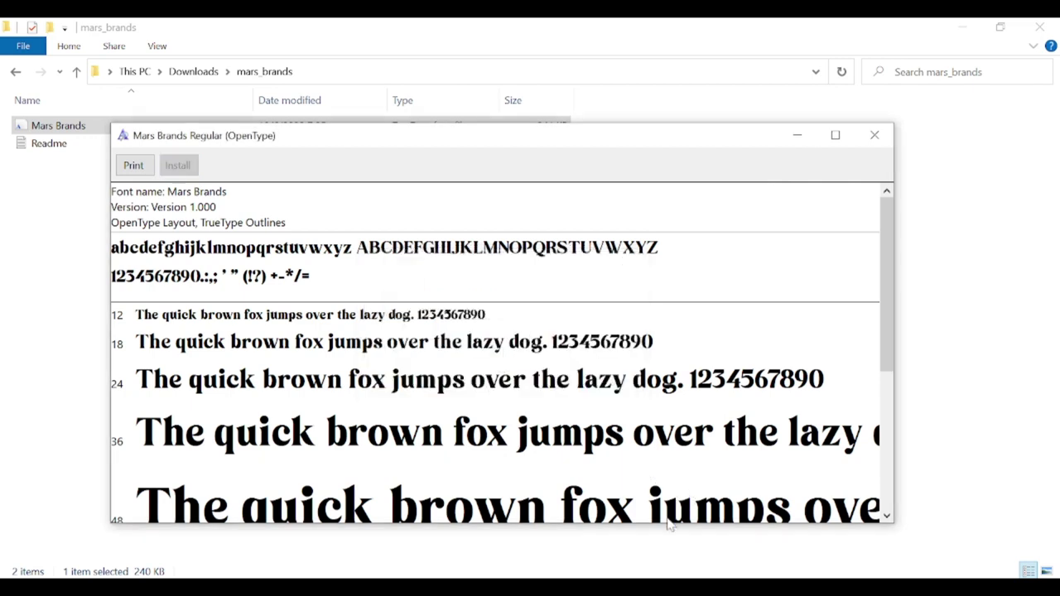
mouse_move(629, 580)
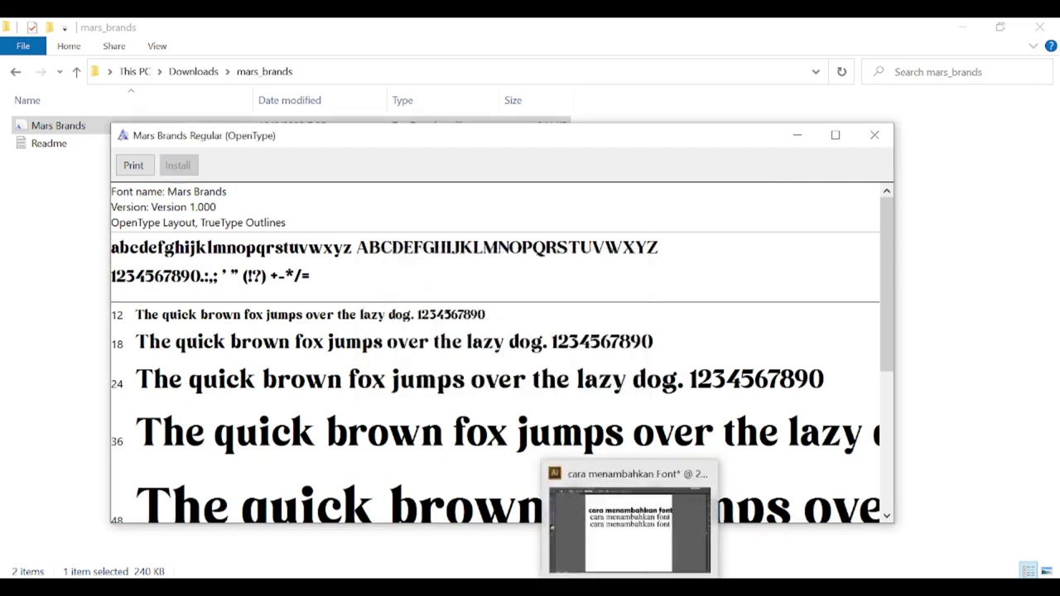
left_click(630, 512)
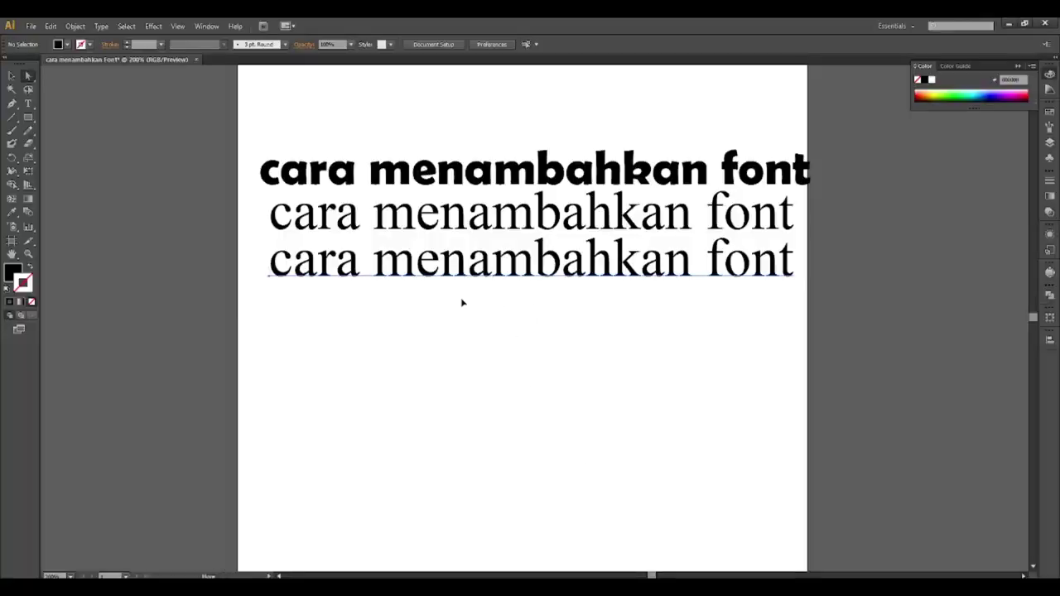
Step: Spread out the lower text lines, moving the bottom line further down
left_click_drag(464, 264, 464, 306)
mouse_move(480, 231)
left_mouse_down()
mouse_move(443, 278)
mouse_move(467, 264)
left_mouse_up()
right_click(466, 264)
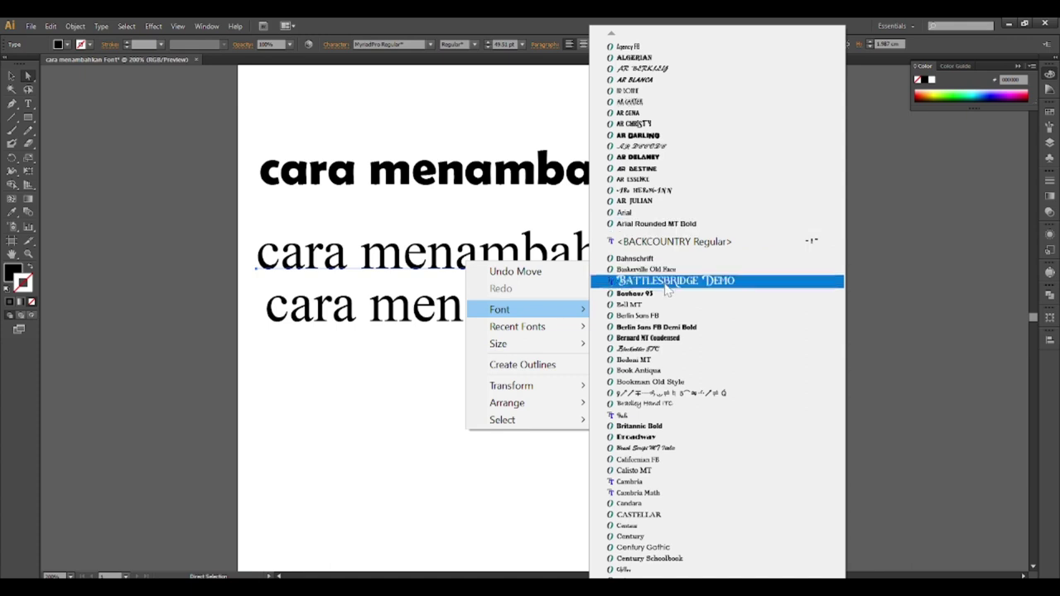
mouse_move(499, 308)
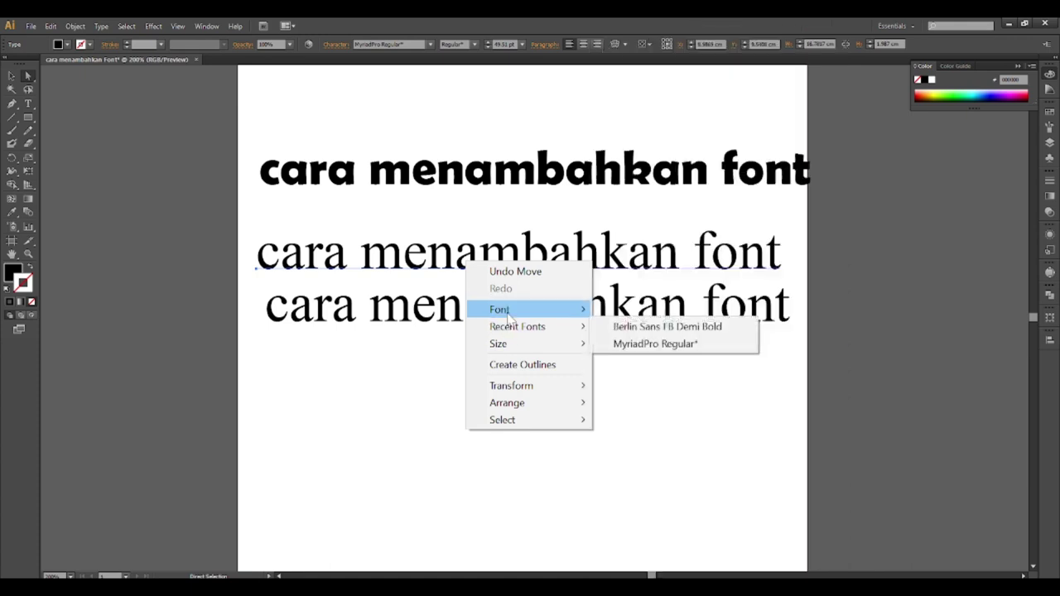
left_click(323, 364)
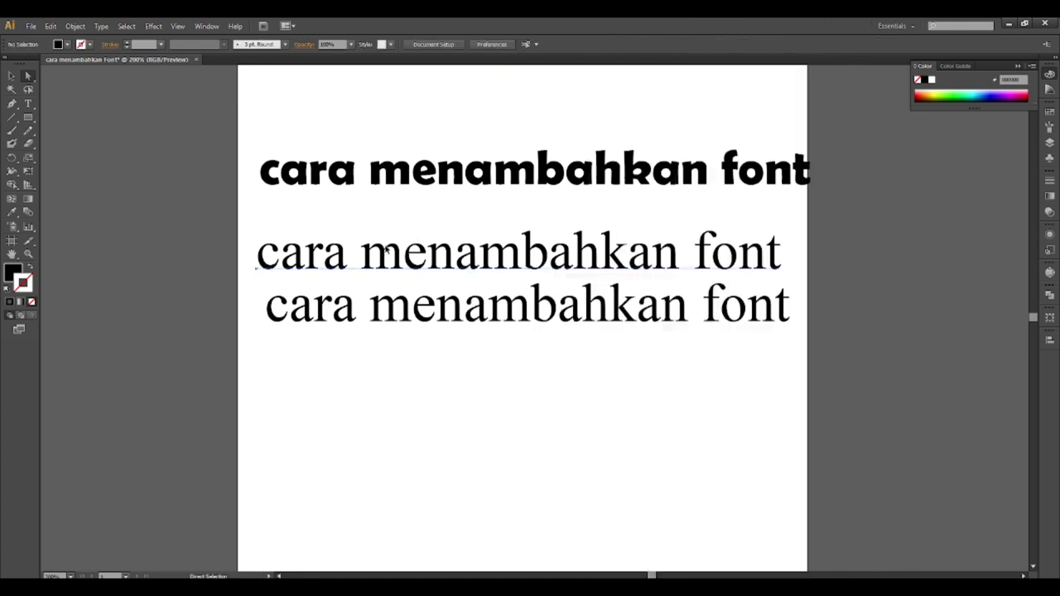
Step: Apply the Mars Brands Regular font to the middle 'cara menambahkan font' line
left_click(386, 250)
left_click(401, 48)
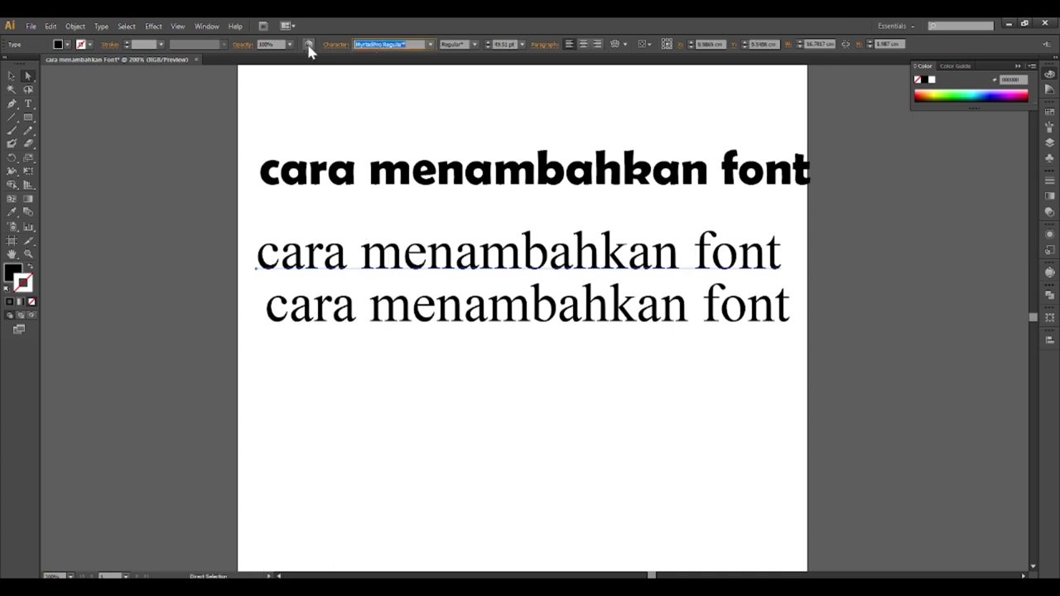
type("Magneto Bold")
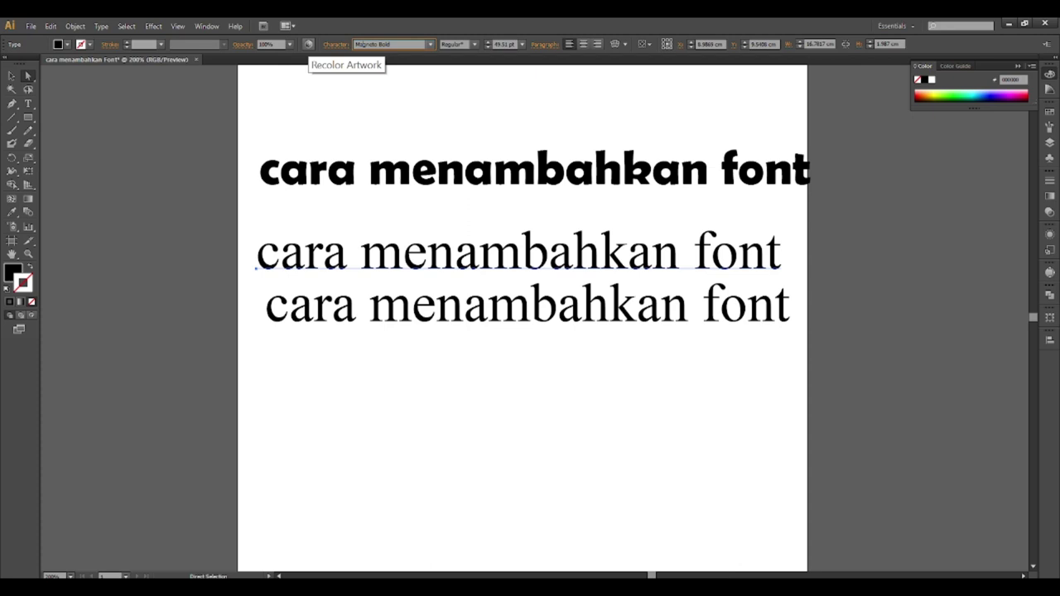
type("MS O")
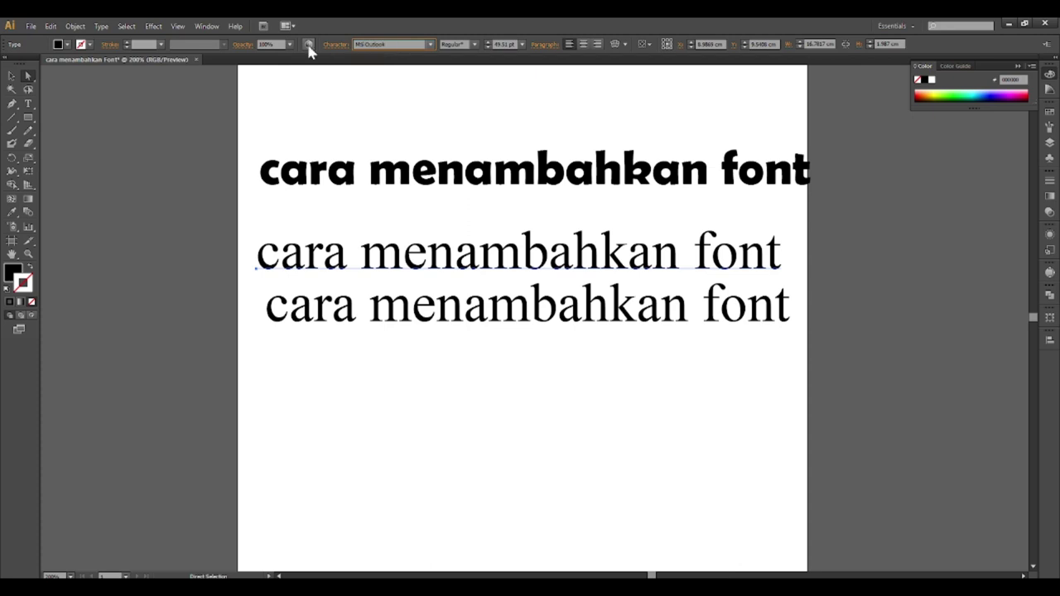
type("Mi")
key("Return")
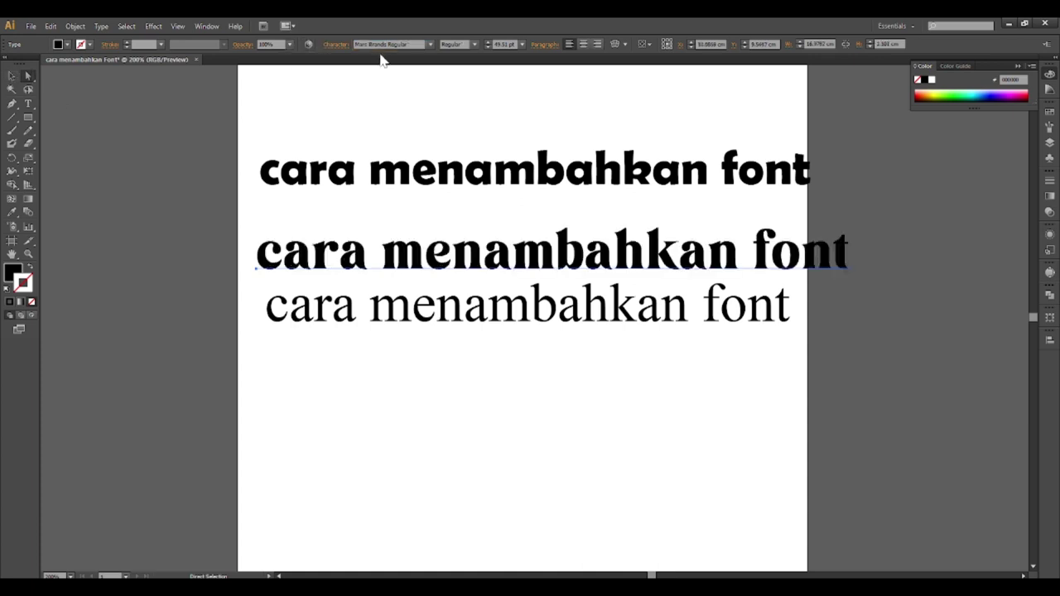
left_click(430, 46)
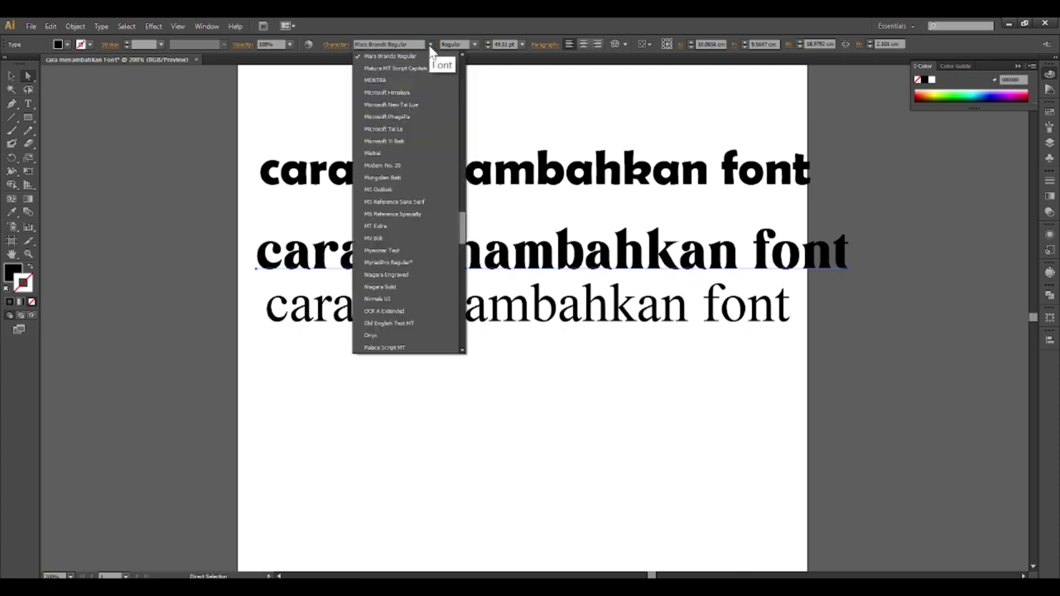
scroll(417, 93, "up", 2)
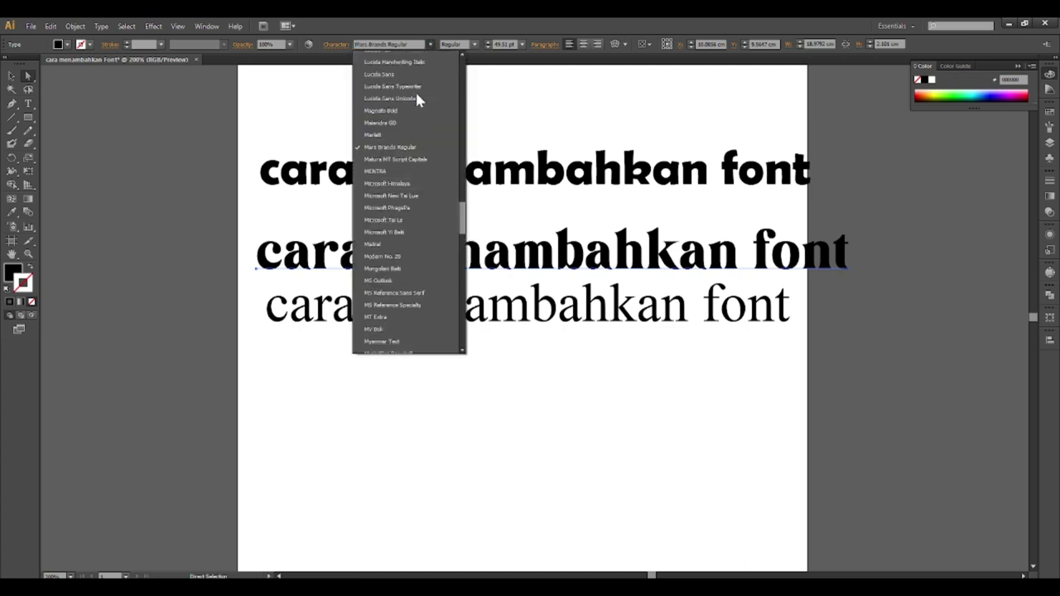
Step: Keep the Mars Brands font, then shift the Mars Brands line left and shrink it
left_click(414, 149)
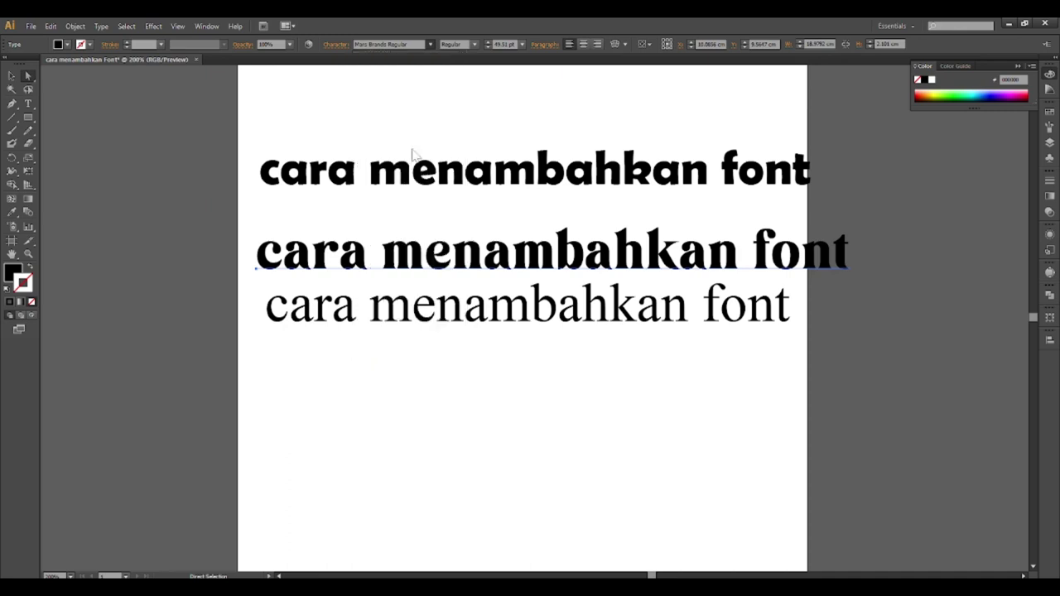
left_click_drag(619, 266, 598, 265)
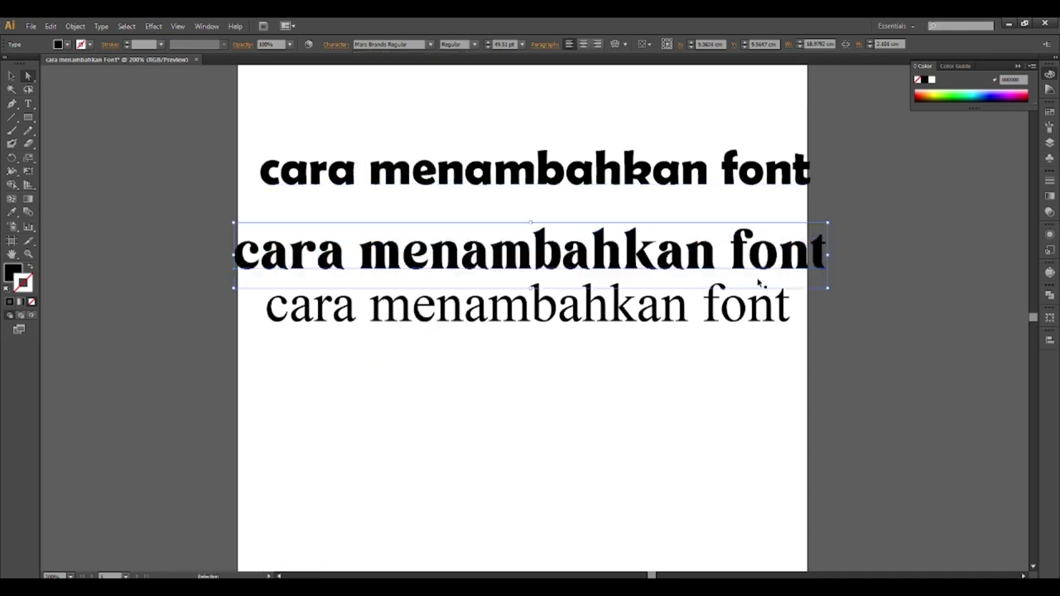
left_click_drag(828, 287, 729, 275)
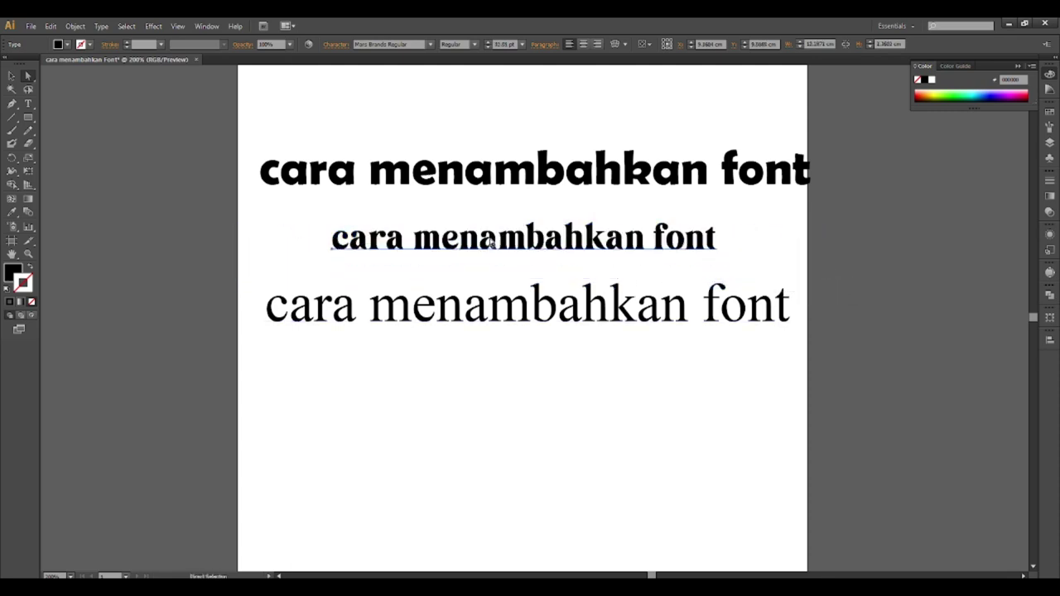
Step: Alt-drag a copy of the line and retype its text as 'mars brands'
left_click_drag(494, 241, 492, 261)
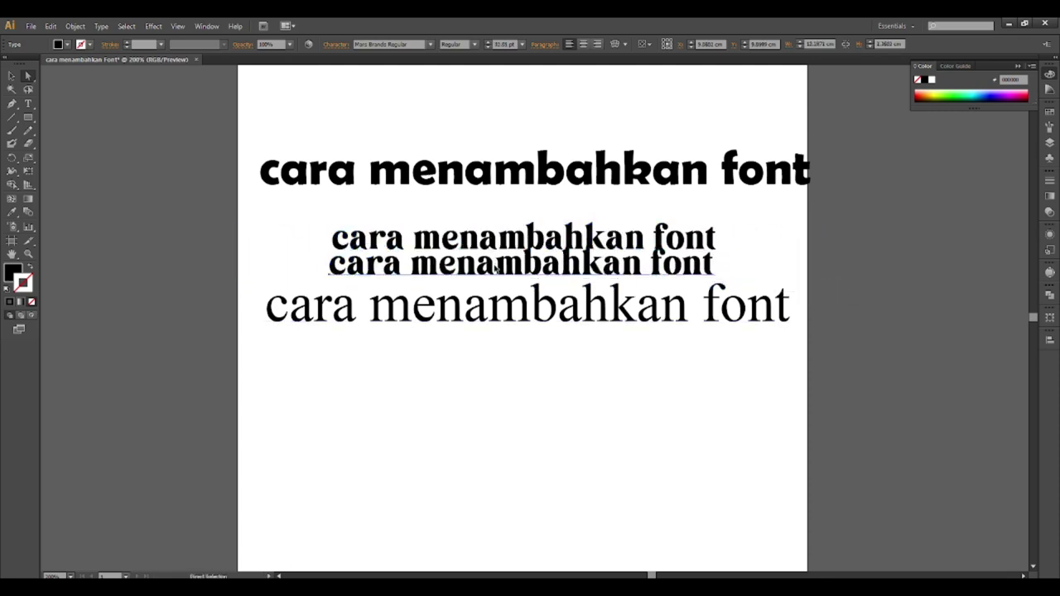
double_click(492, 262)
key("ctrl+a")
type("m")
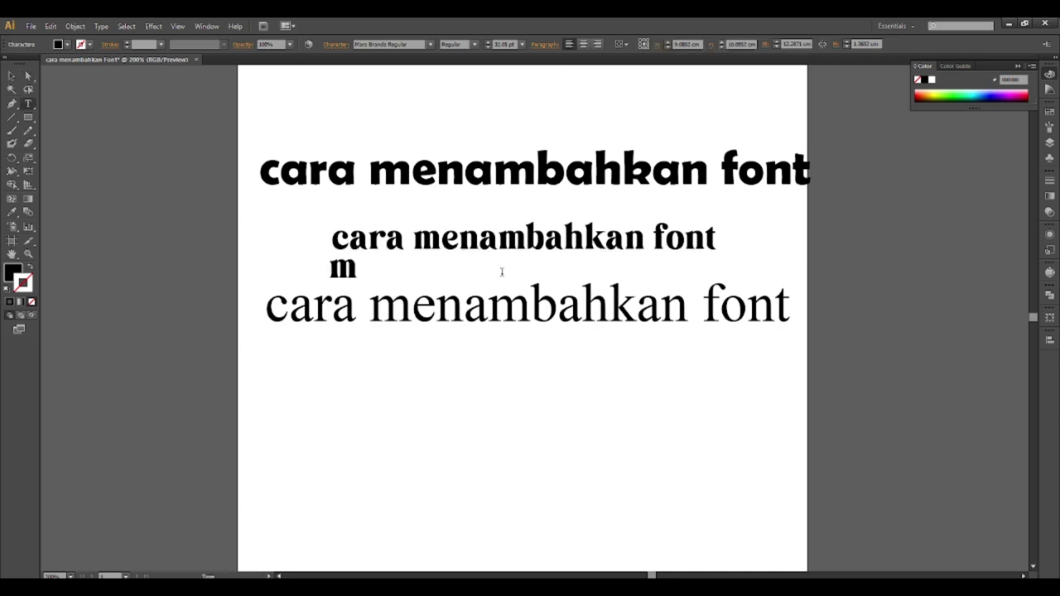
type("ars b")
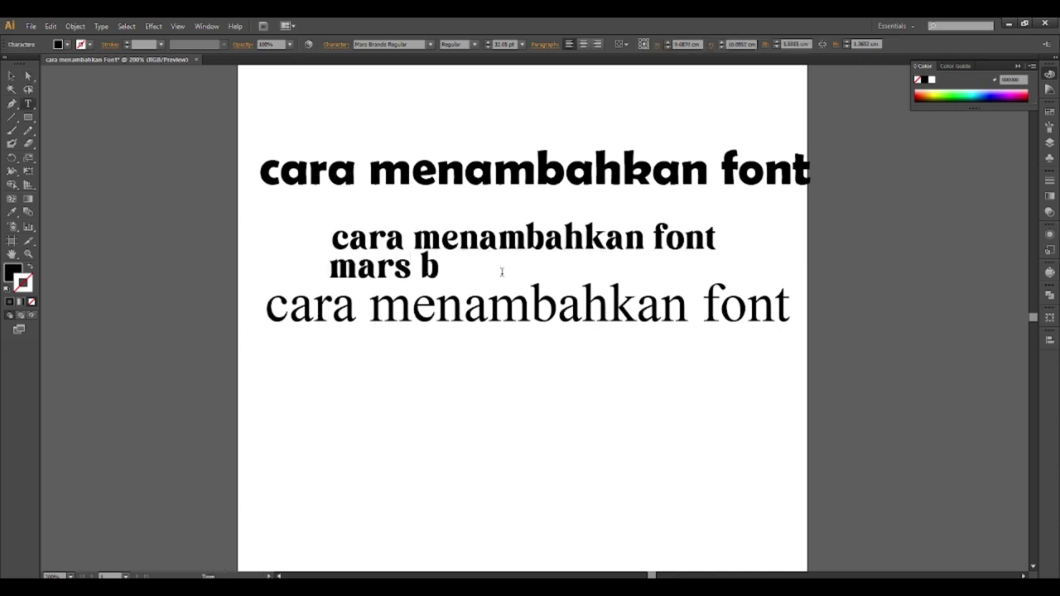
type("rands")
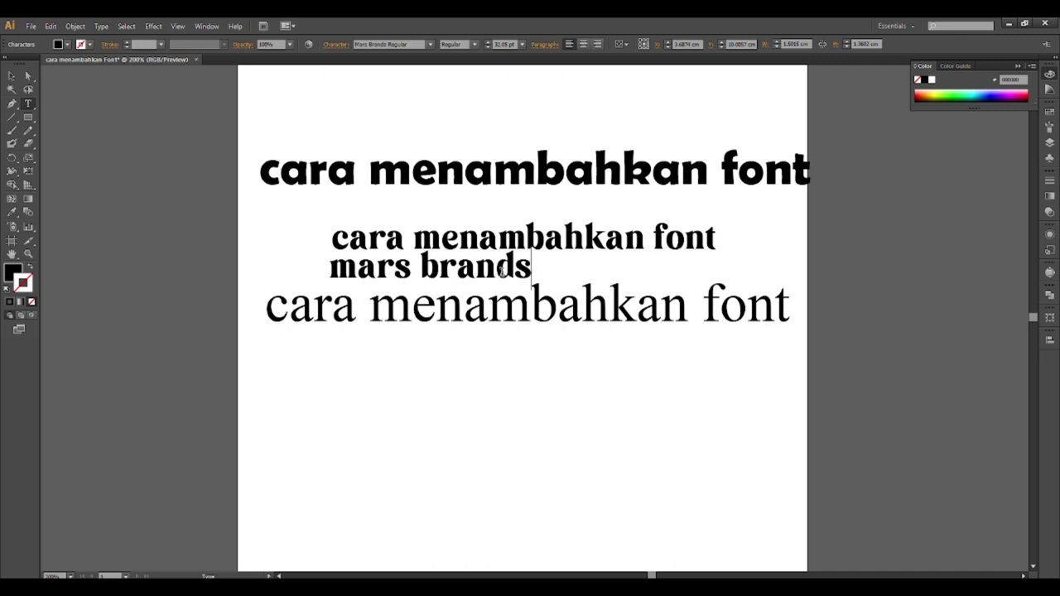
left_click(11, 76)
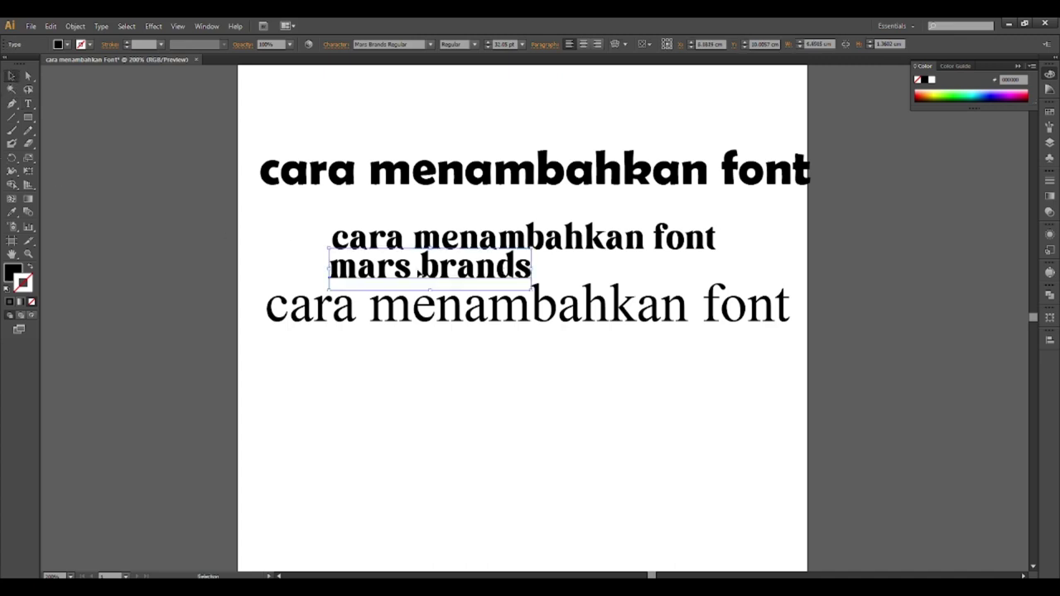
Step: Move the small line under the heading; enlarge 'mars brands' and place it below the serif line
left_click_drag(472, 244, 444, 217)
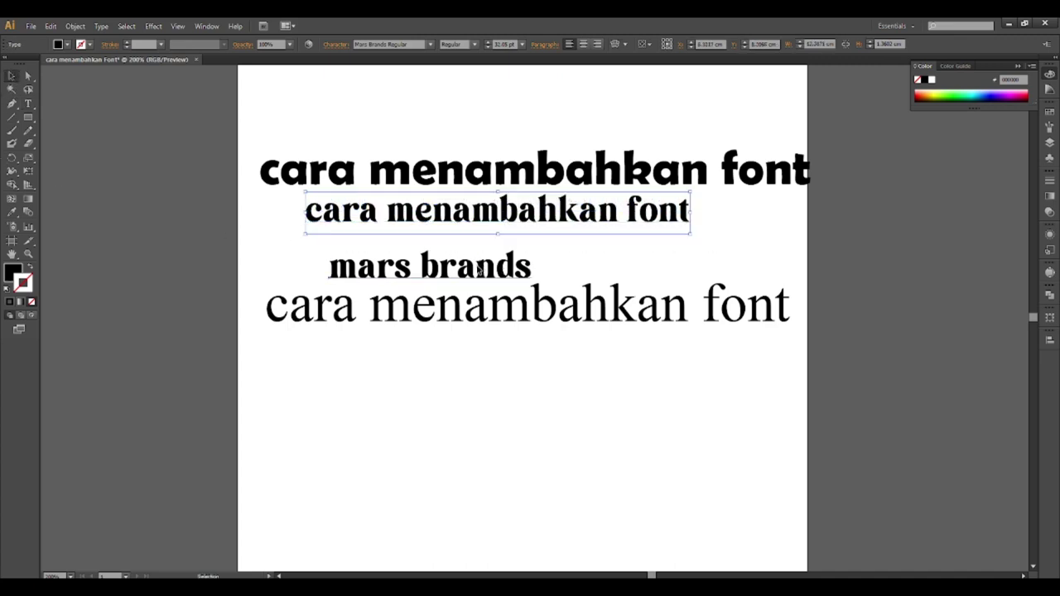
mouse_move(496, 273)
left_mouse_down()
mouse_move(536, 261)
mouse_move(684, 290)
left_mouse_up()
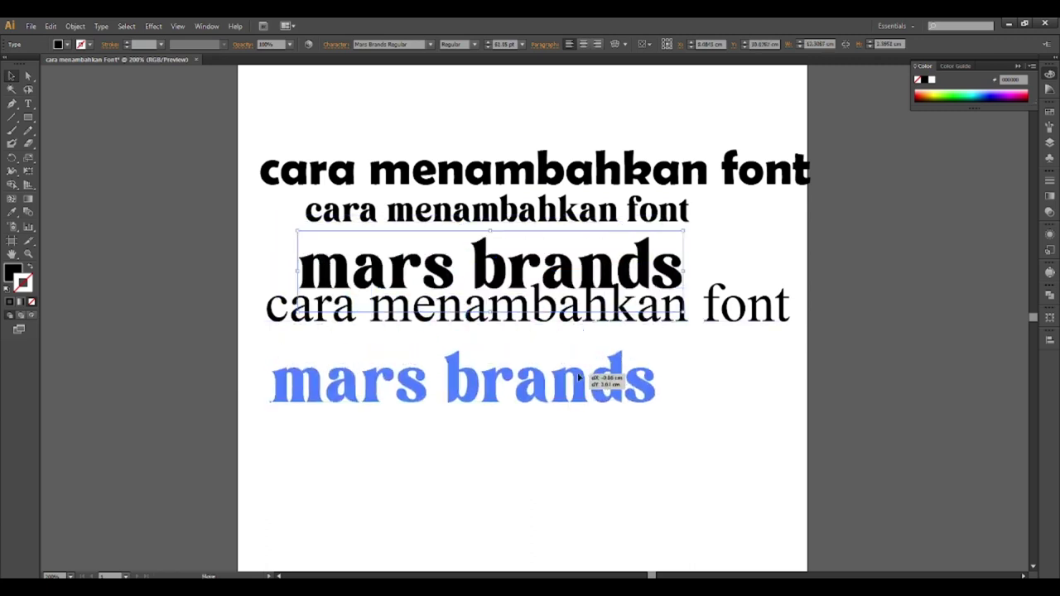
left_click_drag(606, 265, 610, 381)
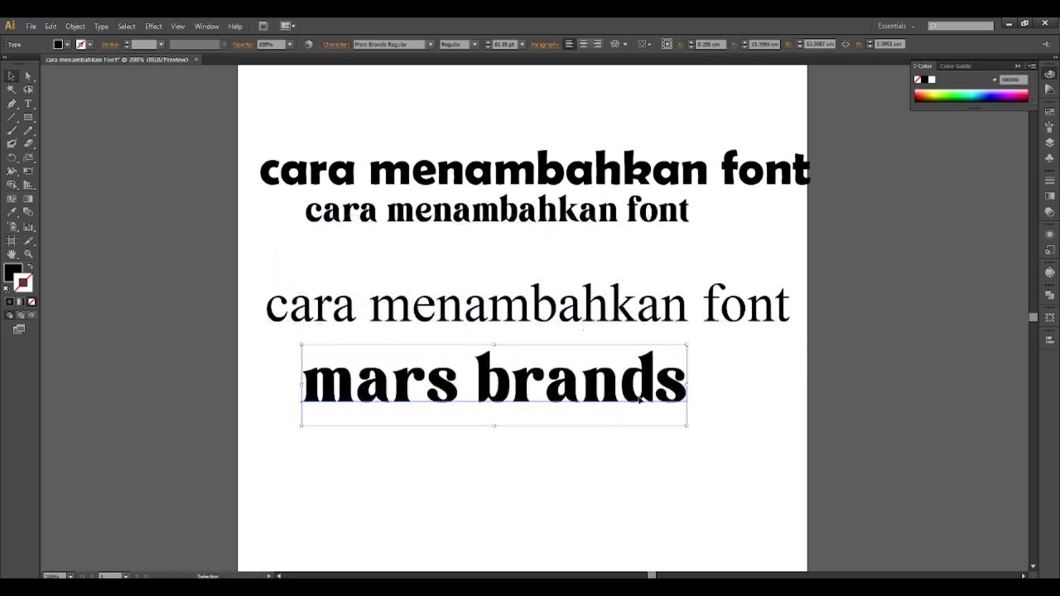